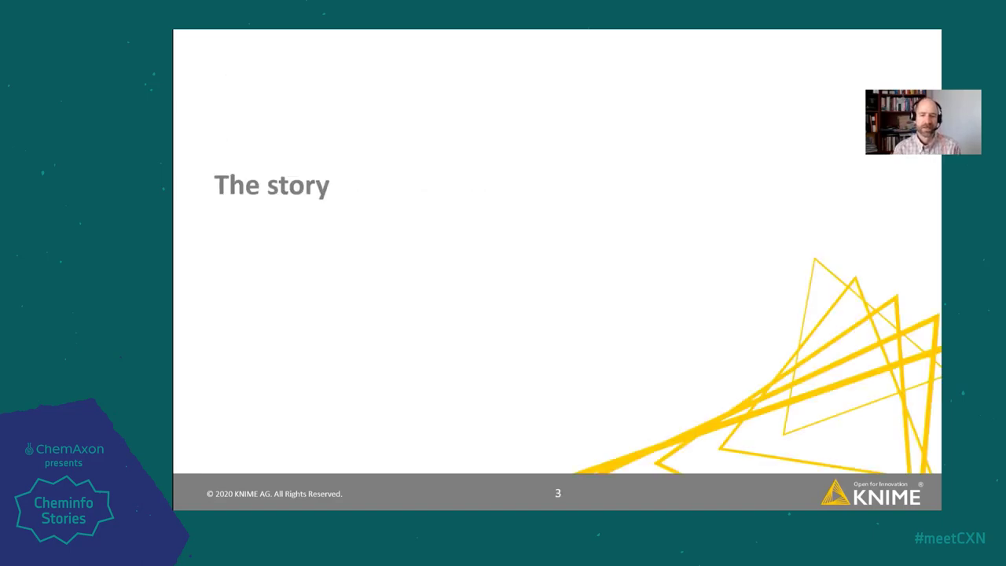
{"action": "key", "text": "Right"}
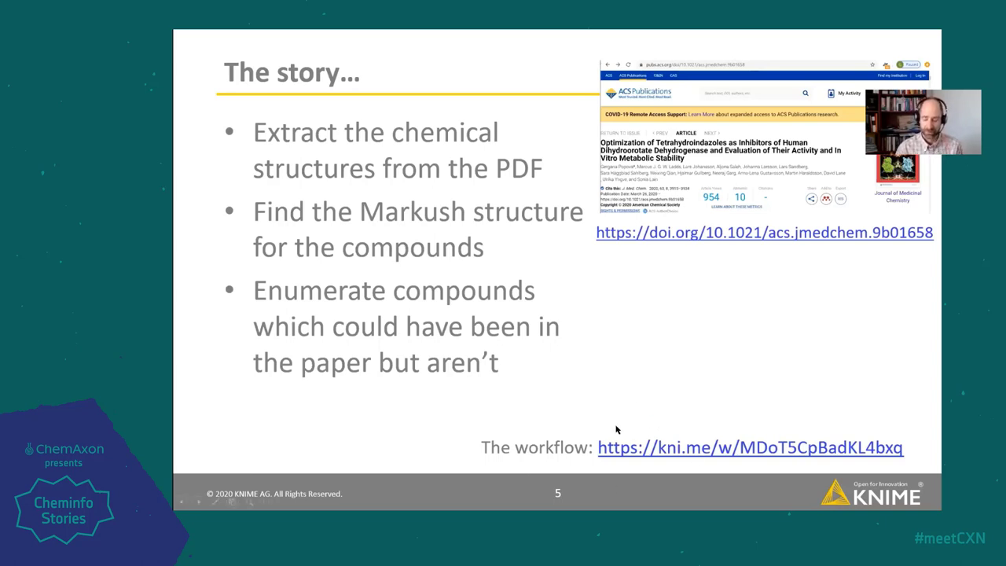
- Advance the slideshow past 'The story' to the 'A bit of foreshadowing' slide
{"action": "key", "text": "Right"}
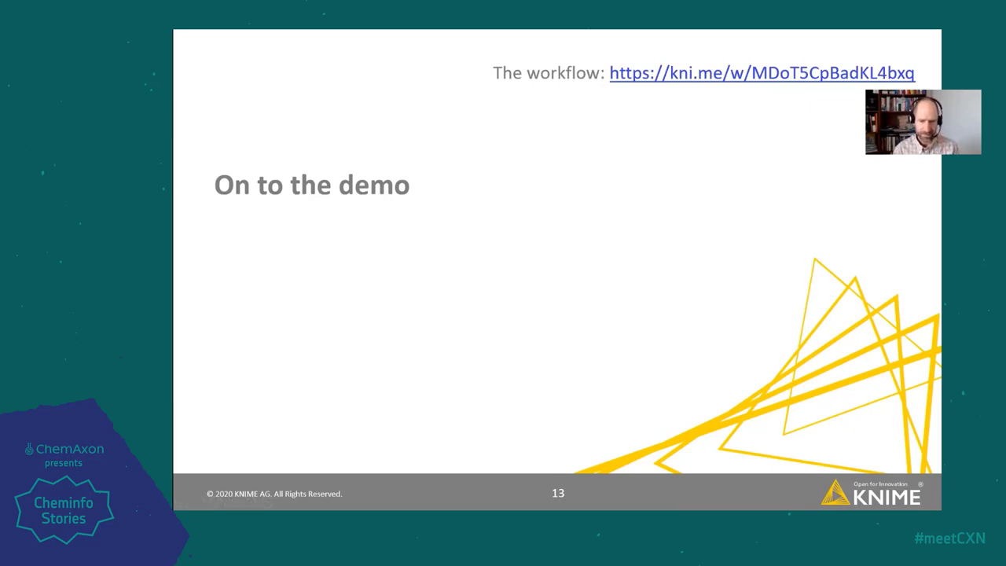
- Switch from the PowerPoint slideshow to the KNIME Markush_from_document workflow window
{"action": "key", "text": "alt+Tab"}
{"action": "key", "text": "alt+Tab"}
{"action": "key", "text": "alt+Tab"}
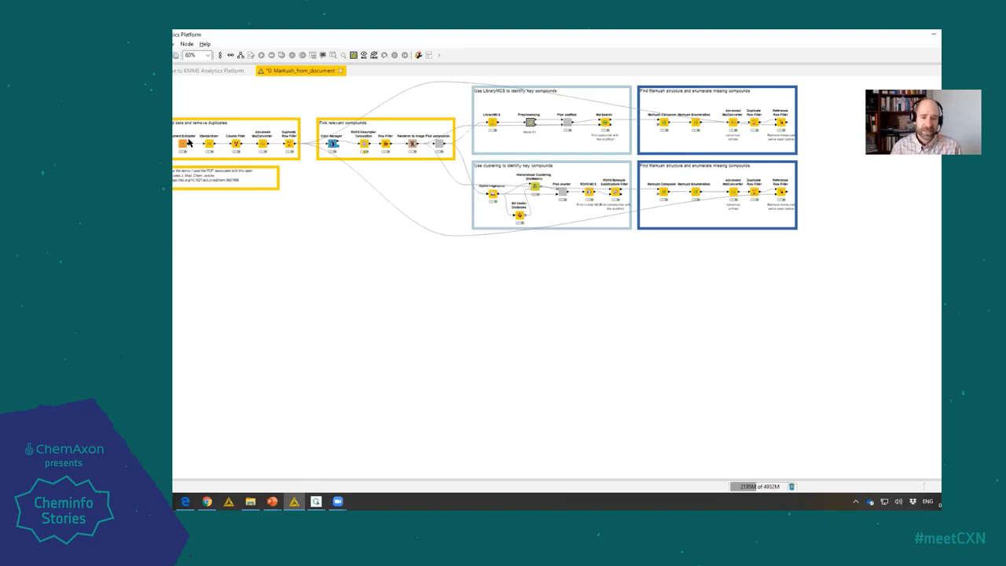
- Zoom the canvas to 90% and pan to the Document Extractor read-and-deduplicate section
{"action": "scroll", "coordinate": [181, 148], "scroll_direction": "up", "scroll_amount": 1}
{"action": "scroll", "coordinate": [181, 147], "scroll_direction": "up", "scroll_amount": 1}
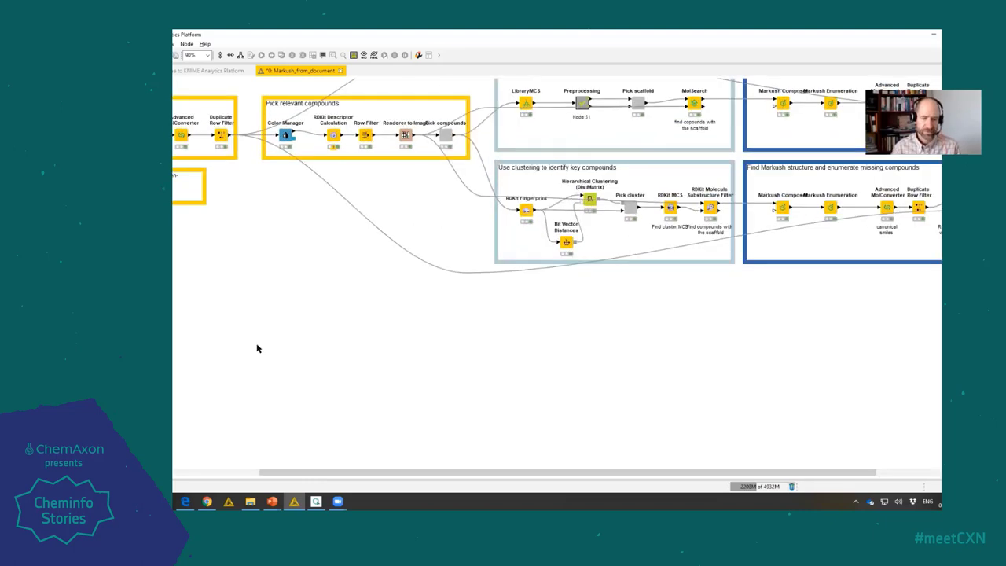
{"action": "left_click_drag", "start_coordinate": [307, 471], "coordinate": [176, 463]}
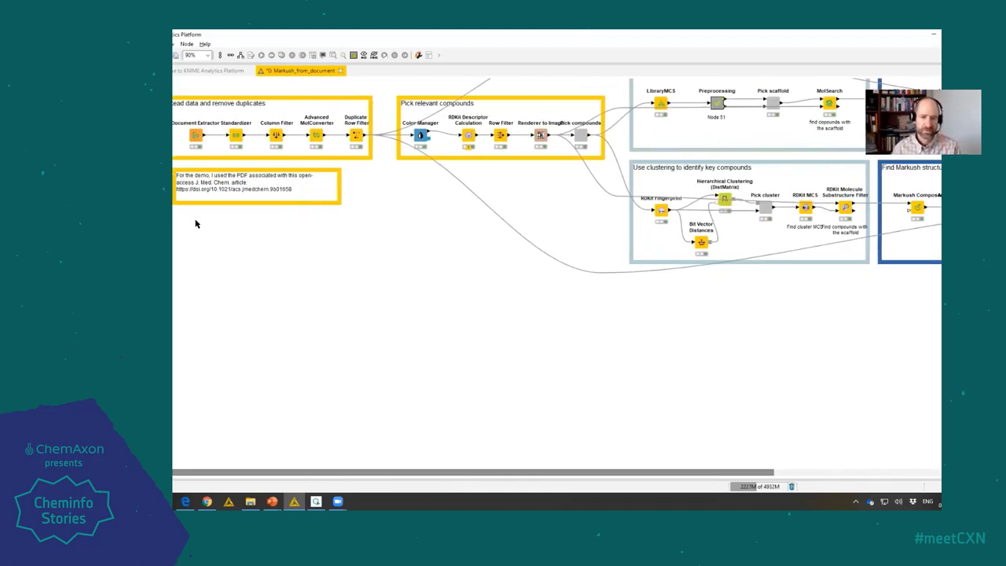
{"action": "scroll", "coordinate": [202, 146], "scroll_direction": "up", "scroll_amount": 1}
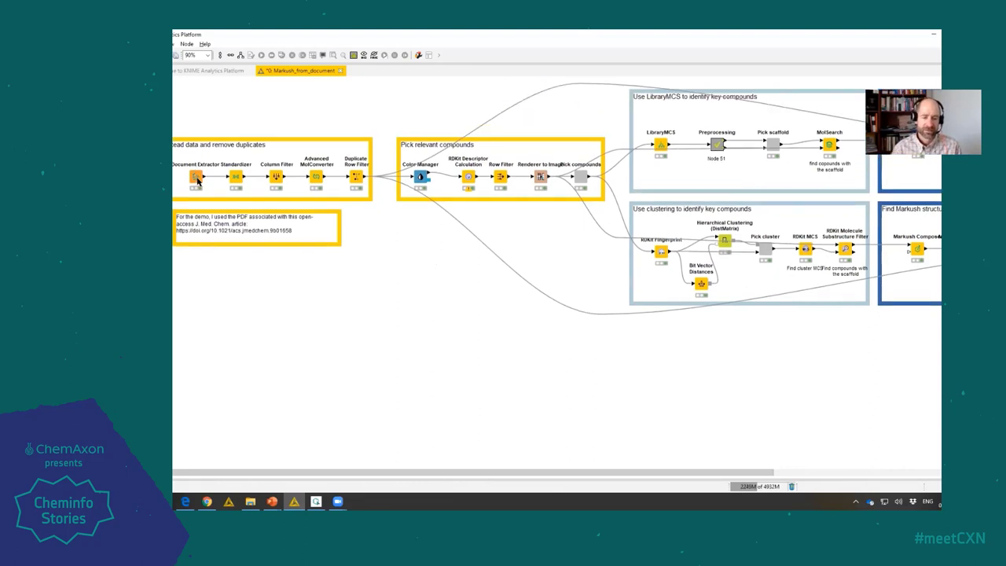
{"action": "double_click", "coordinate": [196, 178]}
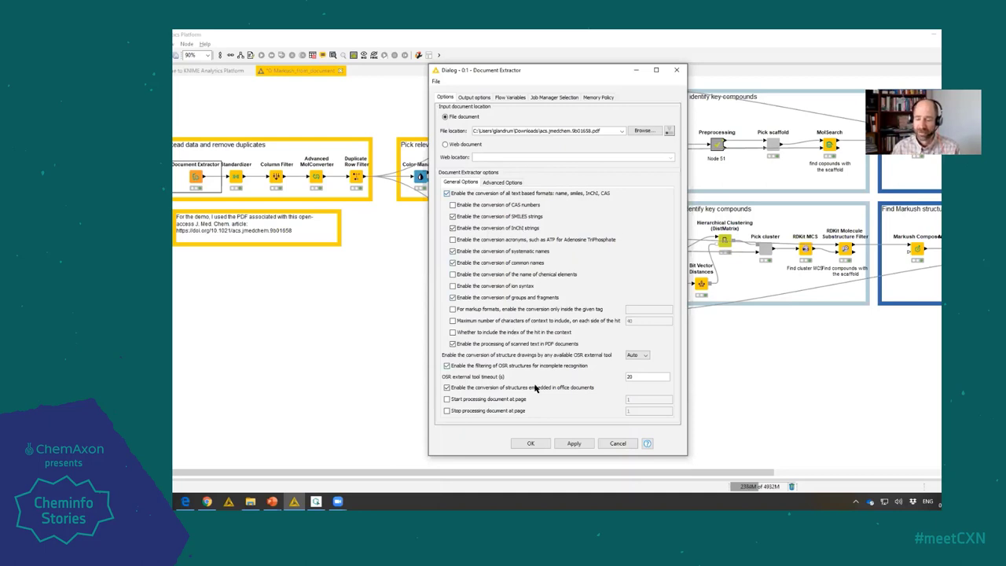
{"action": "left_click", "coordinate": [531, 443]}
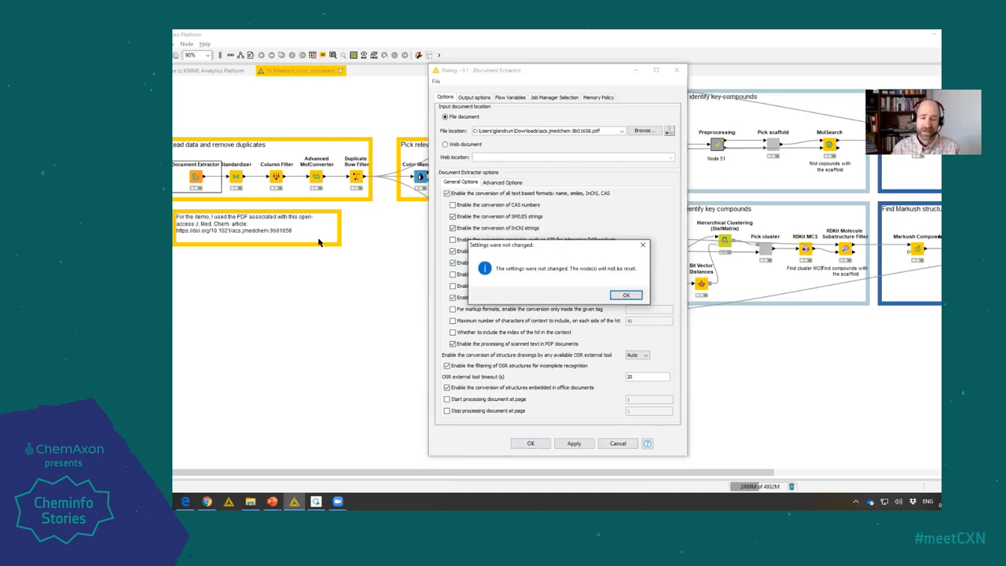
{"action": "left_click", "coordinate": [621, 295]}
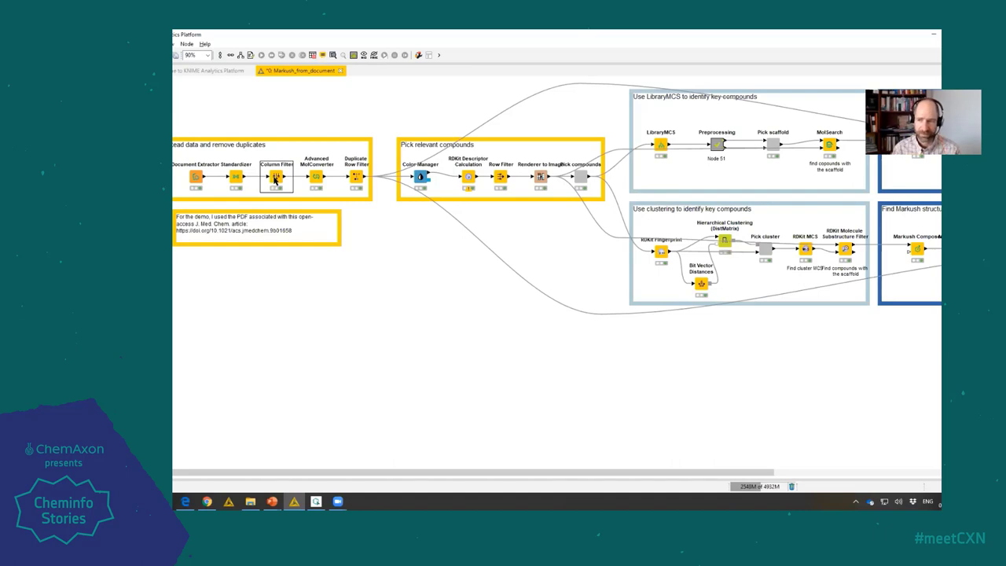
- Select Advanced MolConverter (304 rows), then Duplicate Row Filter (169 rows) to compare outputs
{"action": "left_click", "coordinate": [317, 178]}
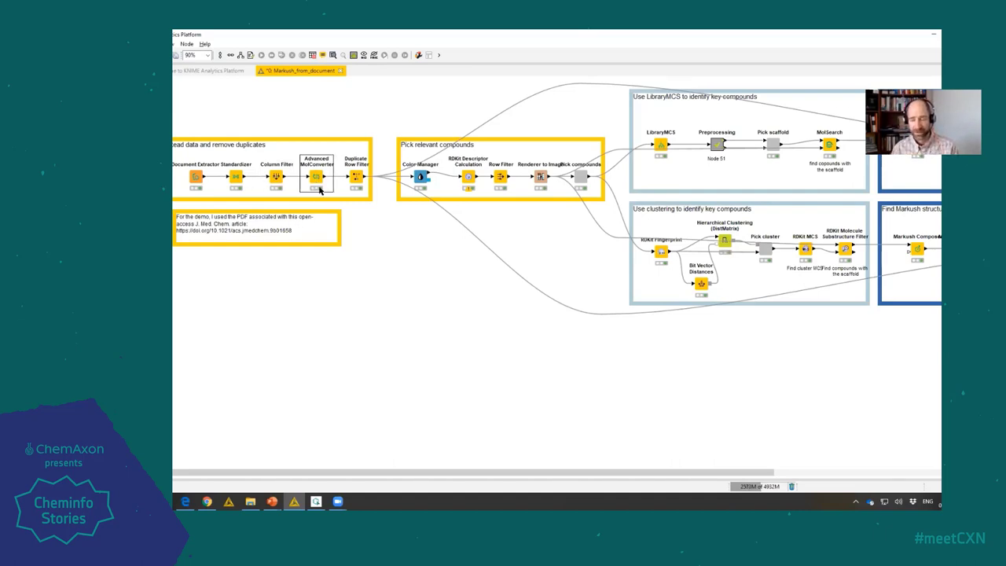
{"action": "left_click", "coordinate": [350, 179]}
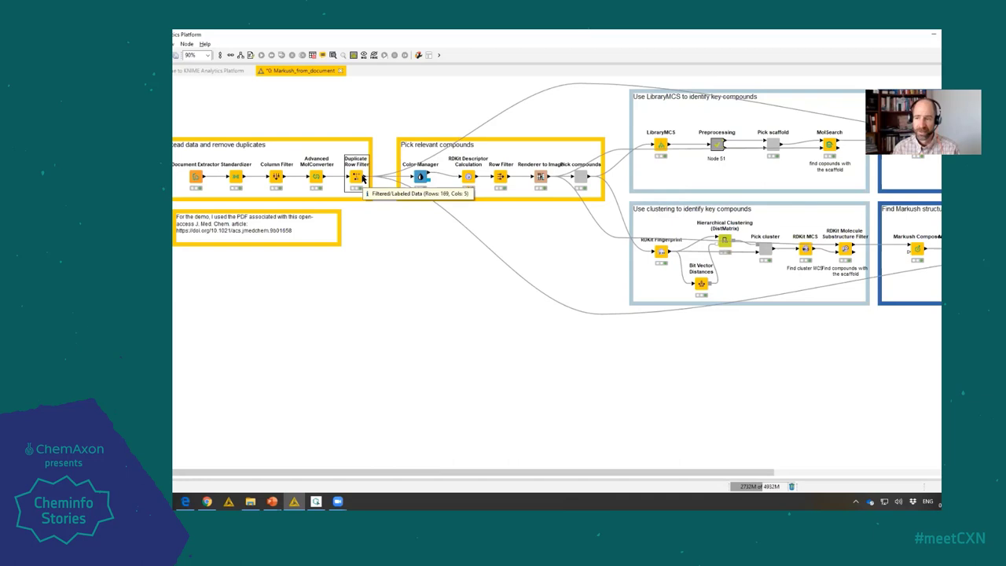
- Scroll through the Duplicate Row Filter's 169-row filtered output table, then close it
{"action": "right_click", "coordinate": [361, 179]}
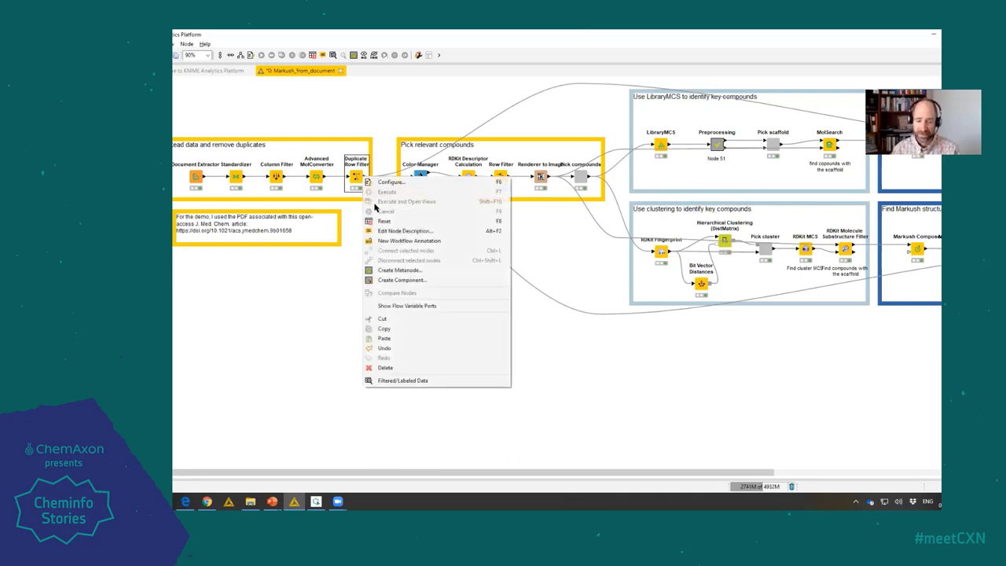
{"action": "left_click", "coordinate": [416, 383]}
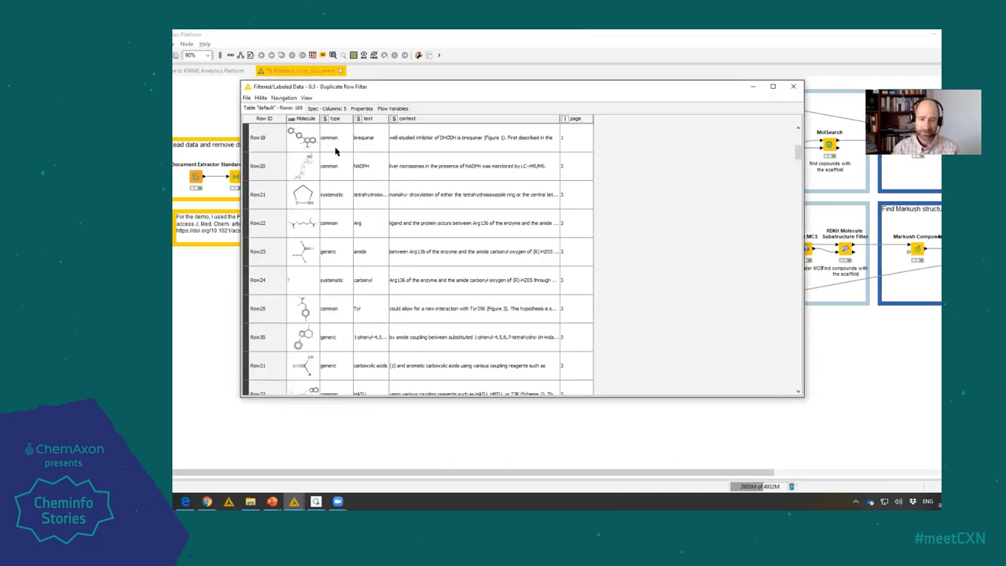
{"action": "scroll", "coordinate": [335, 182], "scroll_direction": "down", "scroll_amount": 1}
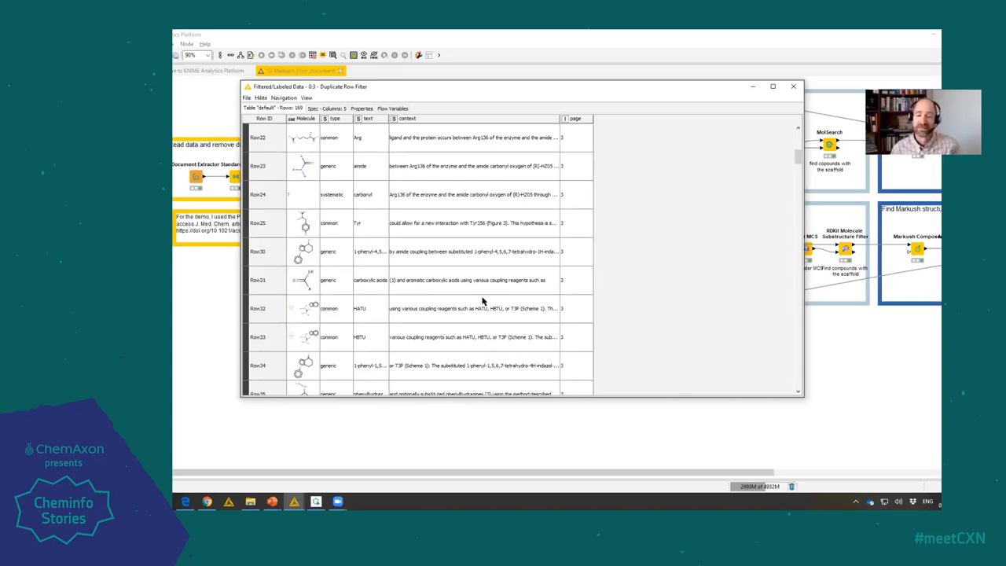
{"action": "scroll", "coordinate": [562, 287], "scroll_direction": "down", "scroll_amount": 2}
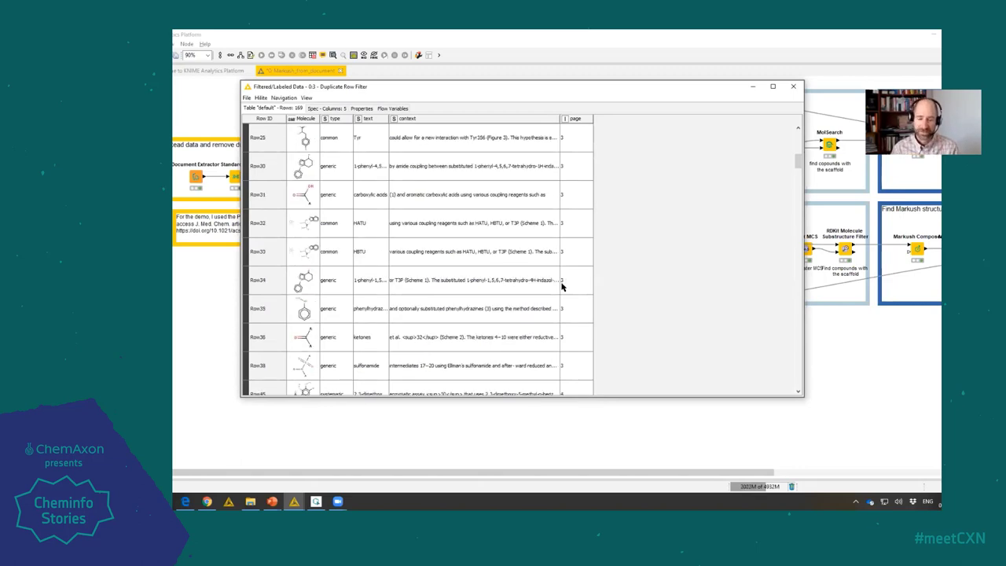
{"action": "scroll", "coordinate": [561, 287], "scroll_direction": "down", "scroll_amount": 3}
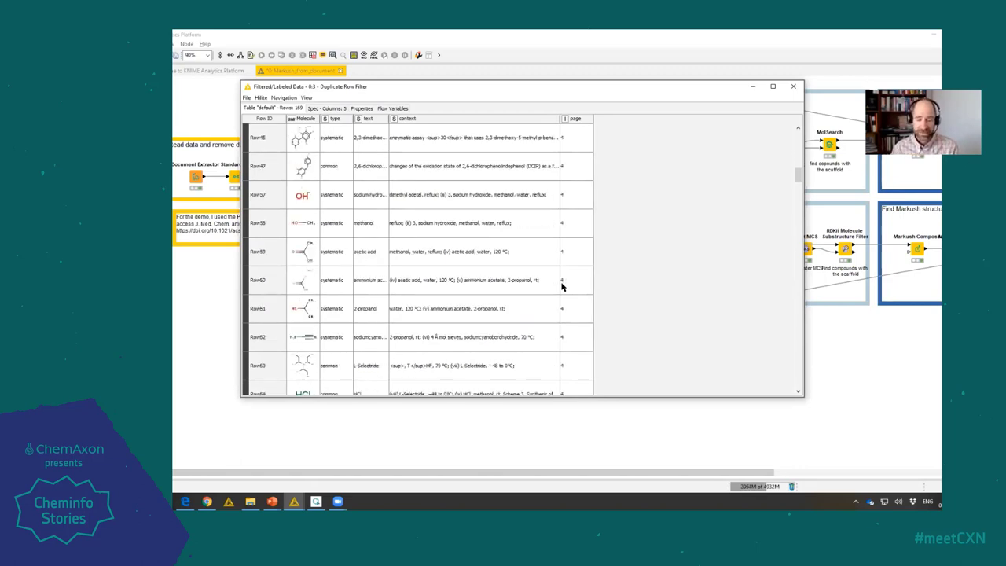
{"action": "scroll", "coordinate": [561, 287], "scroll_direction": "down", "scroll_amount": 3}
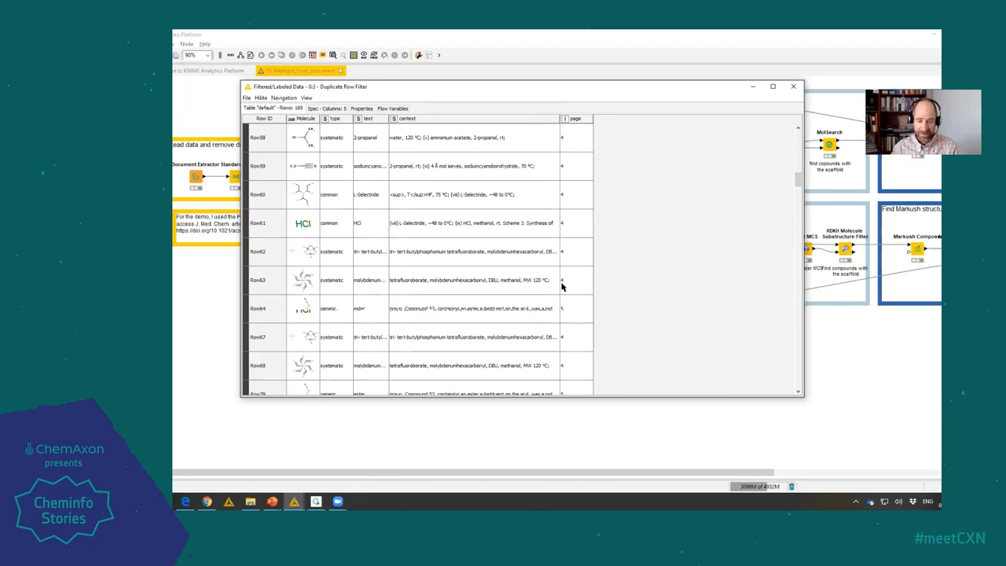
{"action": "scroll", "coordinate": [566, 285], "scroll_direction": "down", "scroll_amount": 1}
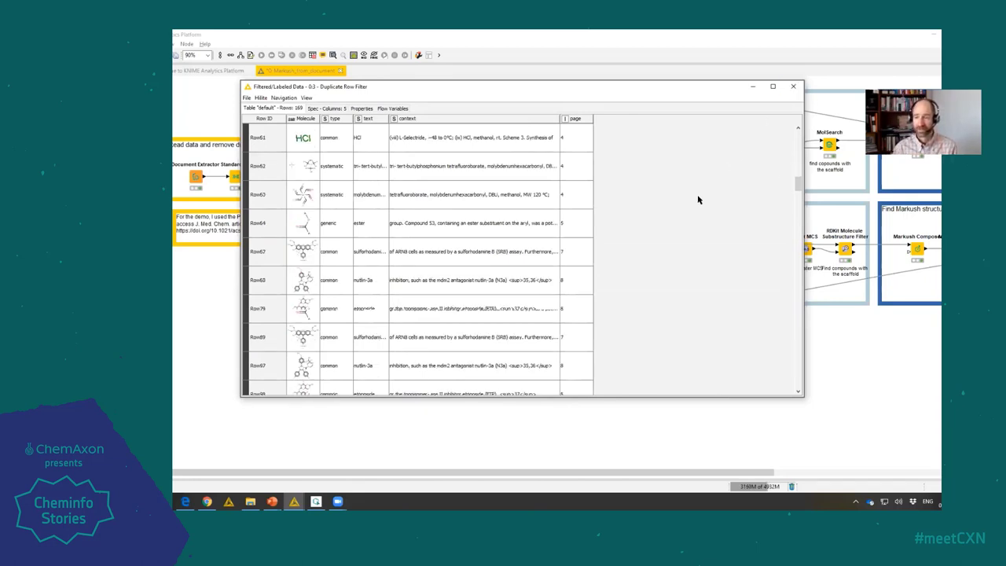
{"action": "left_click", "coordinate": [792, 87]}
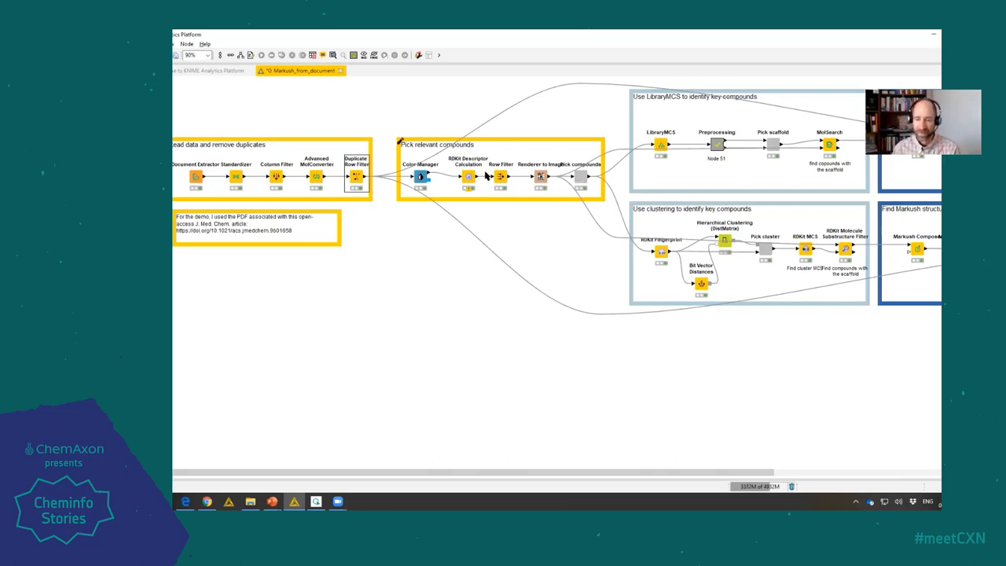
- Check the Pick compounds output table, then launch its 'Interactive View: Pick compounds'
{"action": "left_click", "coordinate": [468, 178]}
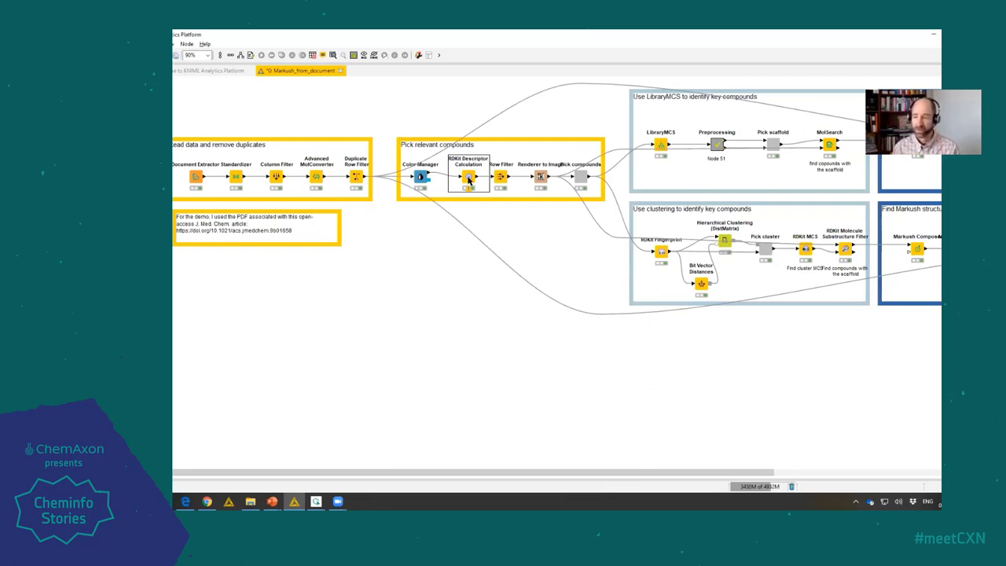
{"action": "right_click", "coordinate": [580, 178]}
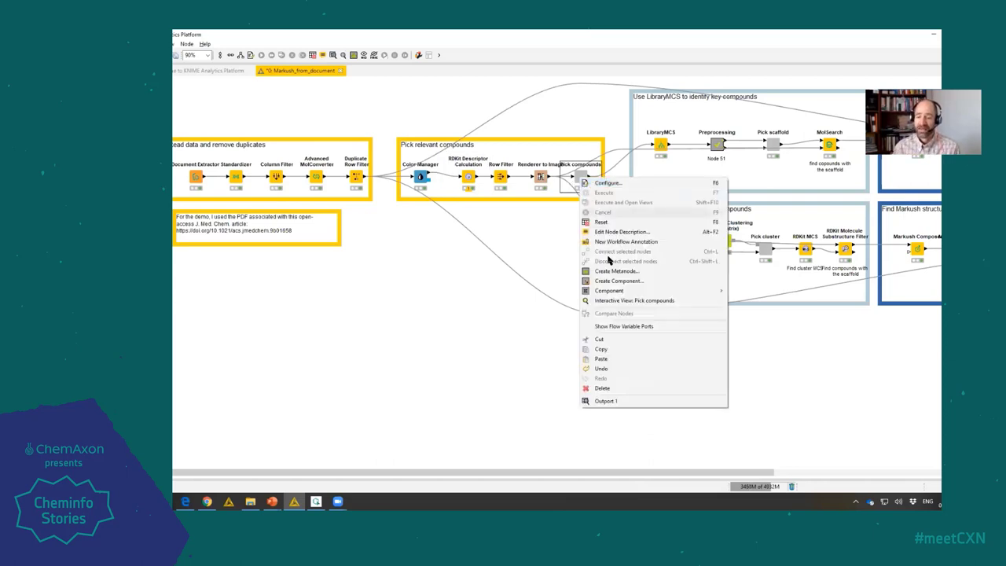
{"action": "left_click", "coordinate": [621, 403]}
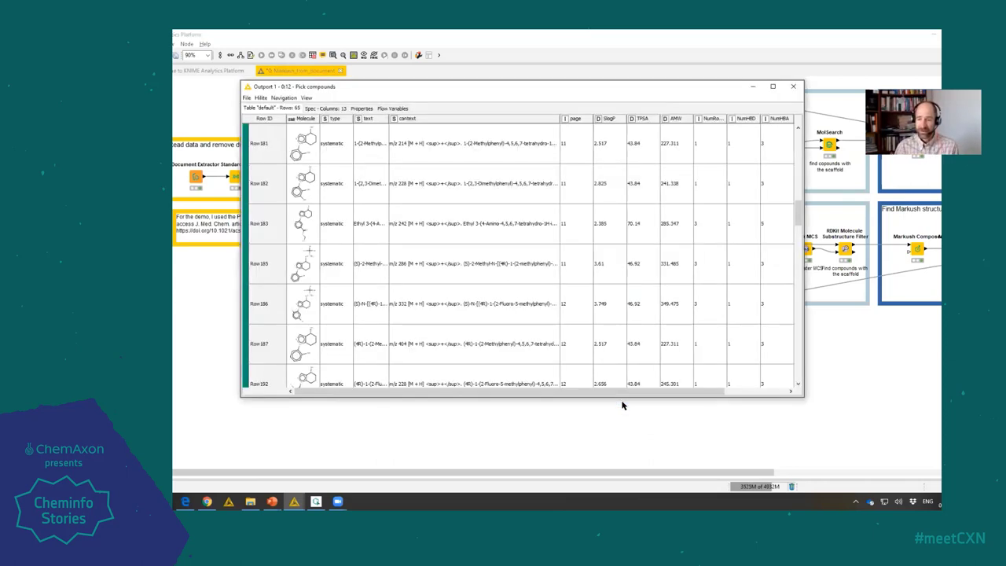
{"action": "left_click", "coordinate": [794, 86]}
{"action": "right_click", "coordinate": [587, 179]}
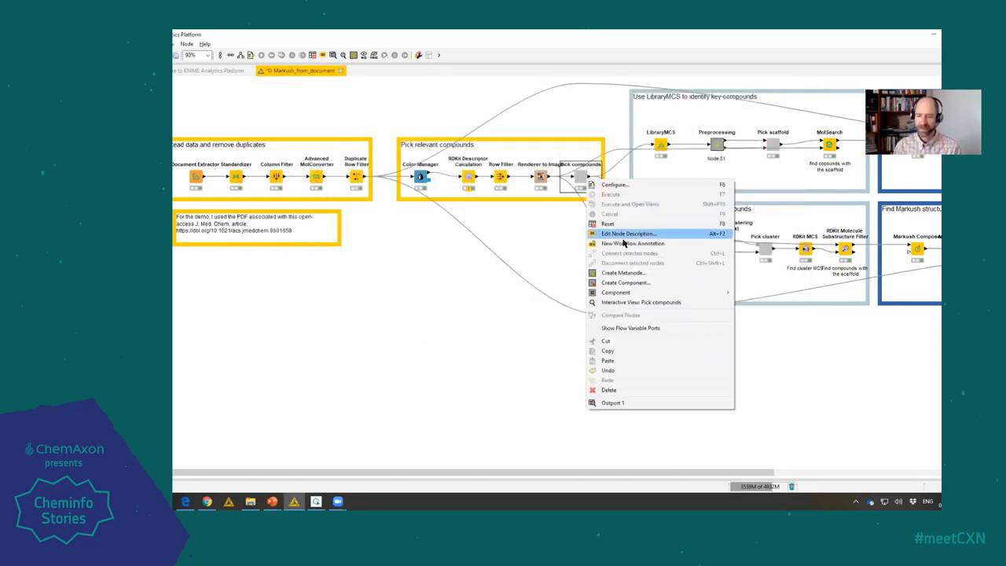
{"action": "left_click", "coordinate": [641, 302]}
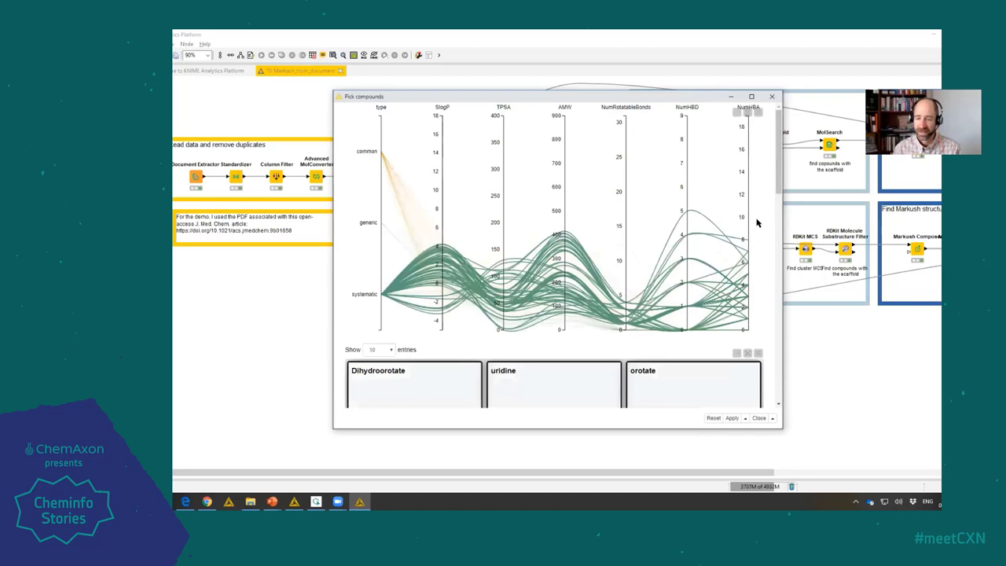
{"action": "mouse_move", "coordinate": [779, 180]}
{"action": "left_mouse_down"}
{"action": "mouse_move", "coordinate": [779, 209]}
{"action": "mouse_move", "coordinate": [783, 161]}
{"action": "left_mouse_up"}
{"action": "left_click", "coordinate": [381, 247]}
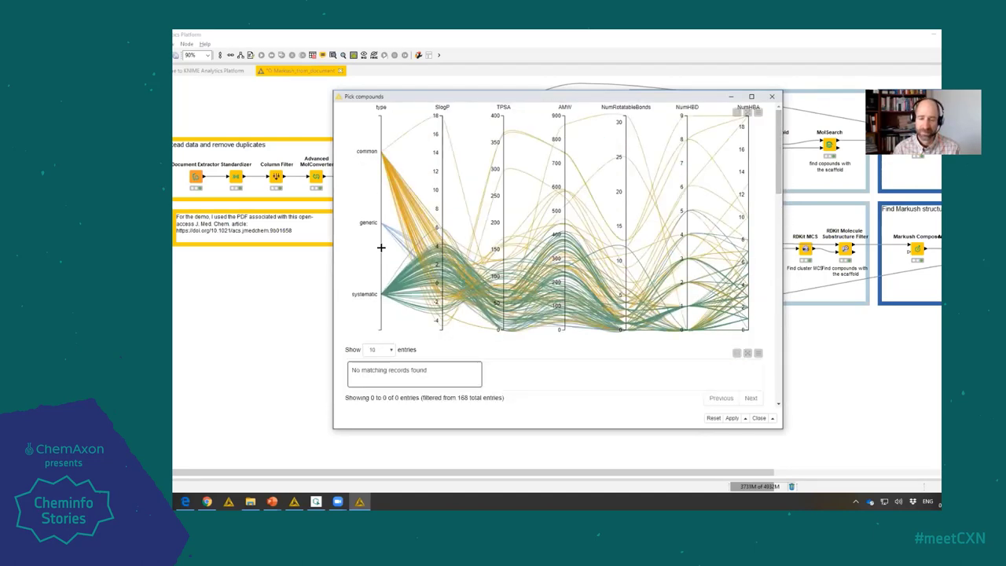
{"action": "left_click_drag", "start_coordinate": [381, 220], "coordinate": [382, 227]}
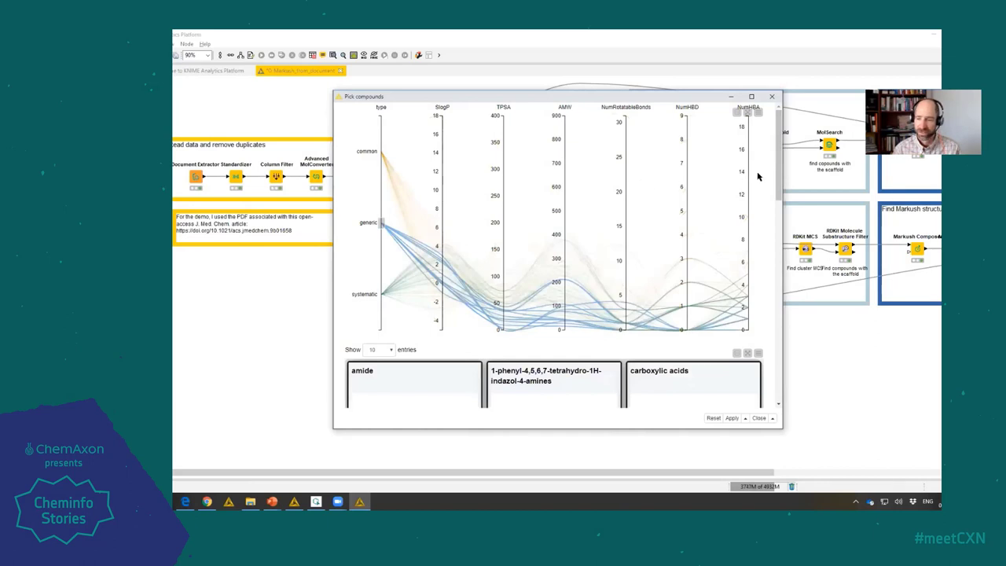
{"action": "left_click_drag", "start_coordinate": [777, 180], "coordinate": [790, 245]}
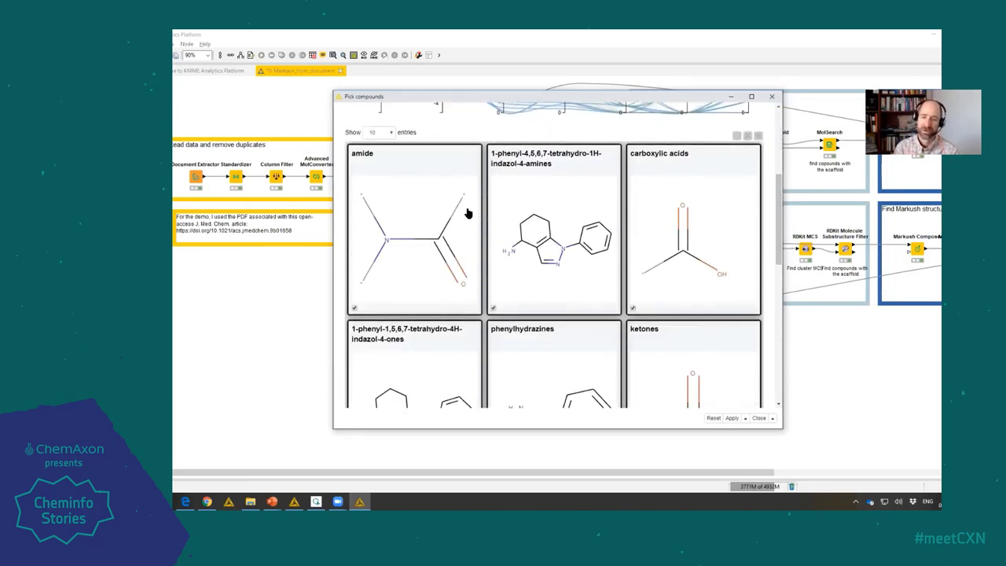
{"action": "scroll", "coordinate": [432, 236], "scroll_direction": "down", "scroll_amount": 3}
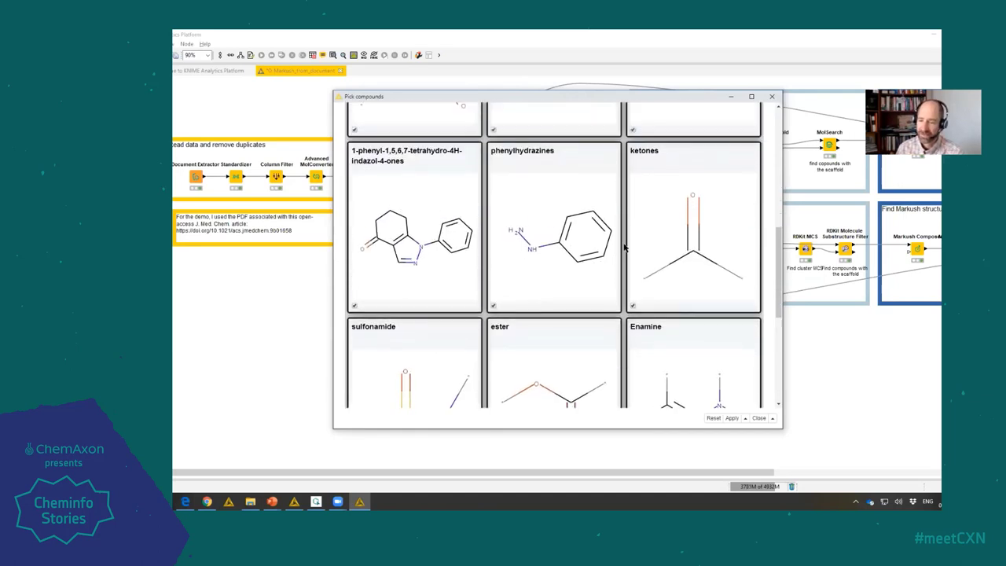
{"action": "scroll", "coordinate": [623, 246], "scroll_direction": "up", "scroll_amount": 6}
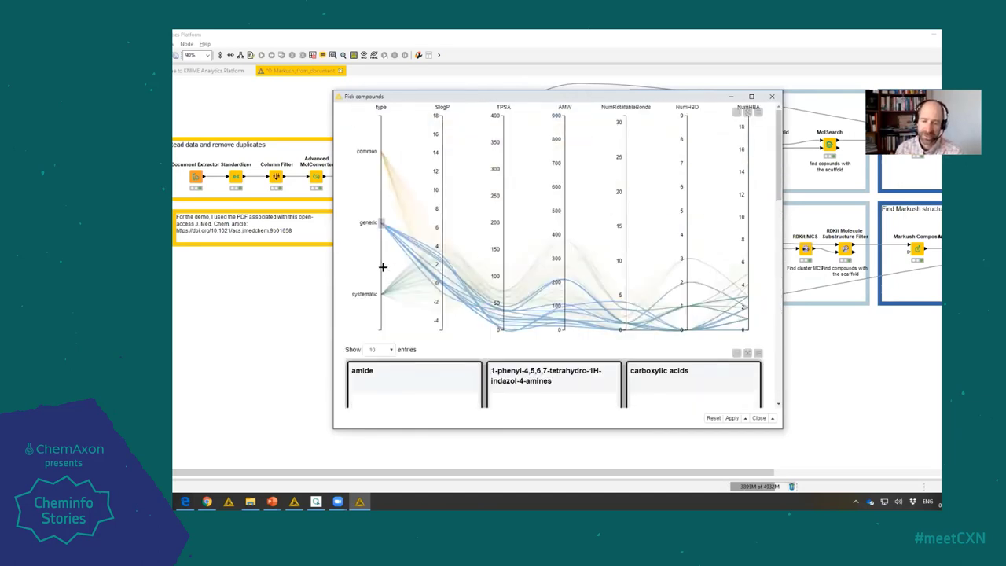
{"action": "left_click_drag", "start_coordinate": [382, 279], "coordinate": [382, 298]}
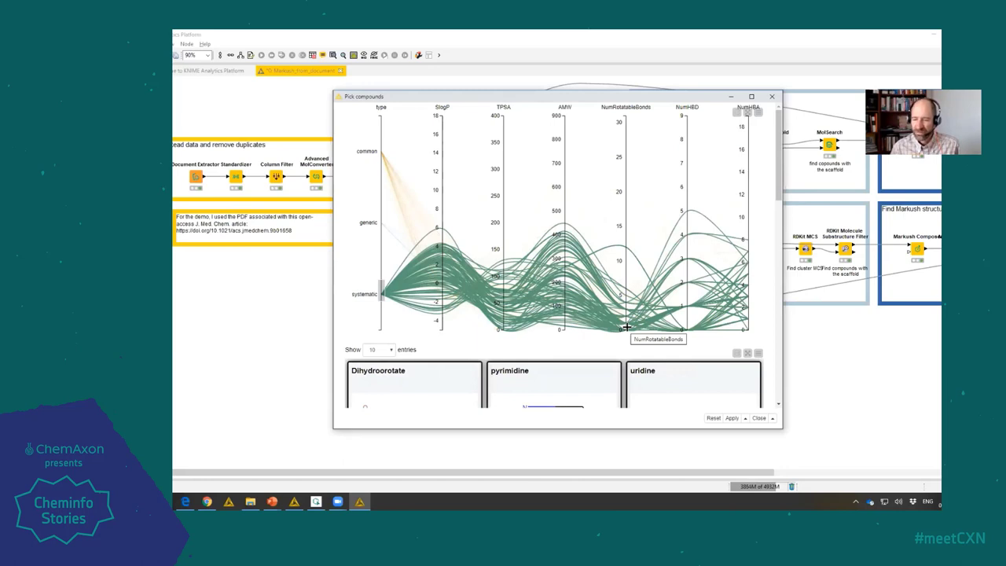
{"action": "left_click_drag", "start_coordinate": [627, 327], "coordinate": [625, 300]}
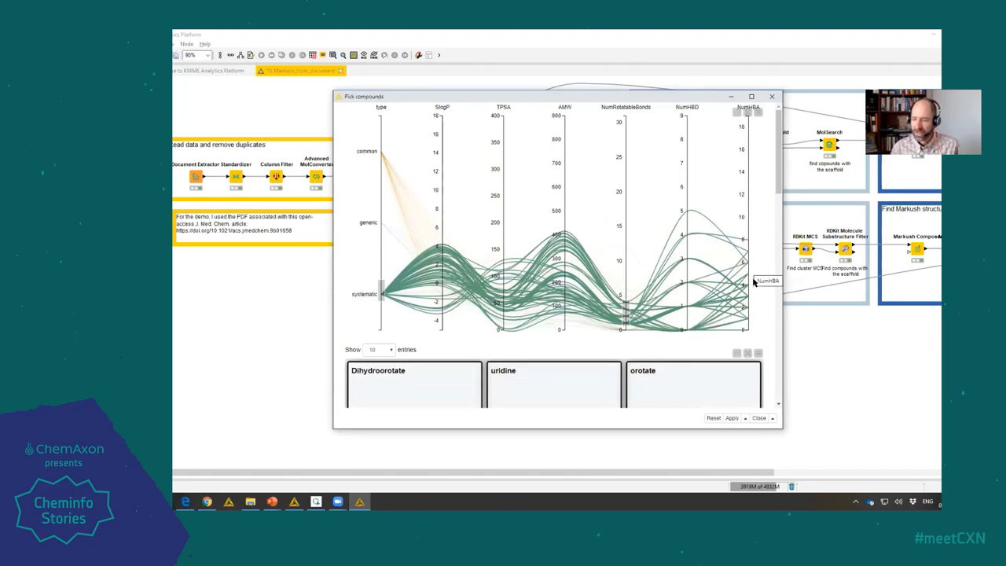
{"action": "left_click_drag", "start_coordinate": [747, 280], "coordinate": [747, 317]}
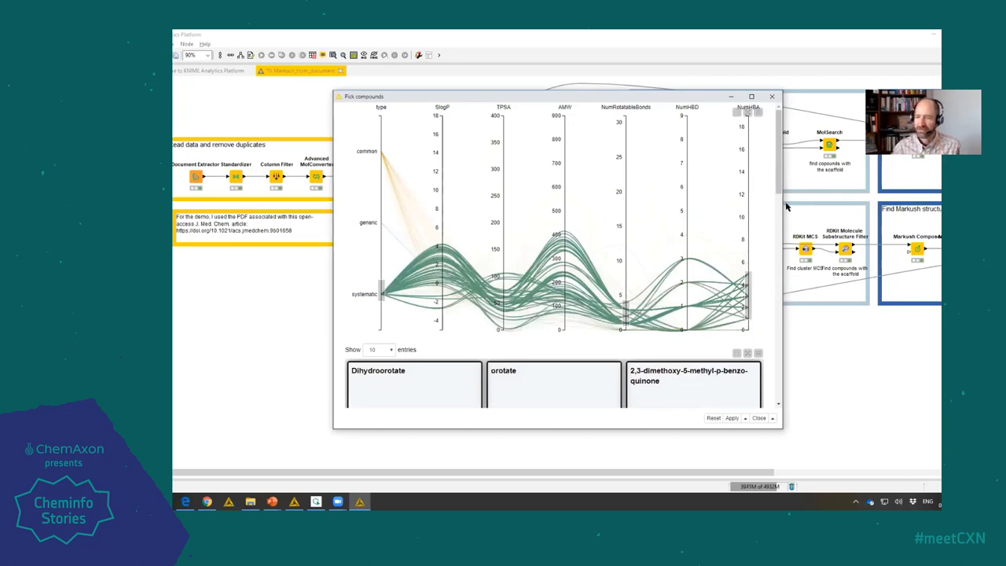
{"action": "scroll", "coordinate": [783, 211], "scroll_direction": "down", "scroll_amount": 3}
{"action": "left_click_drag", "start_coordinate": [783, 211], "coordinate": [757, 382]}
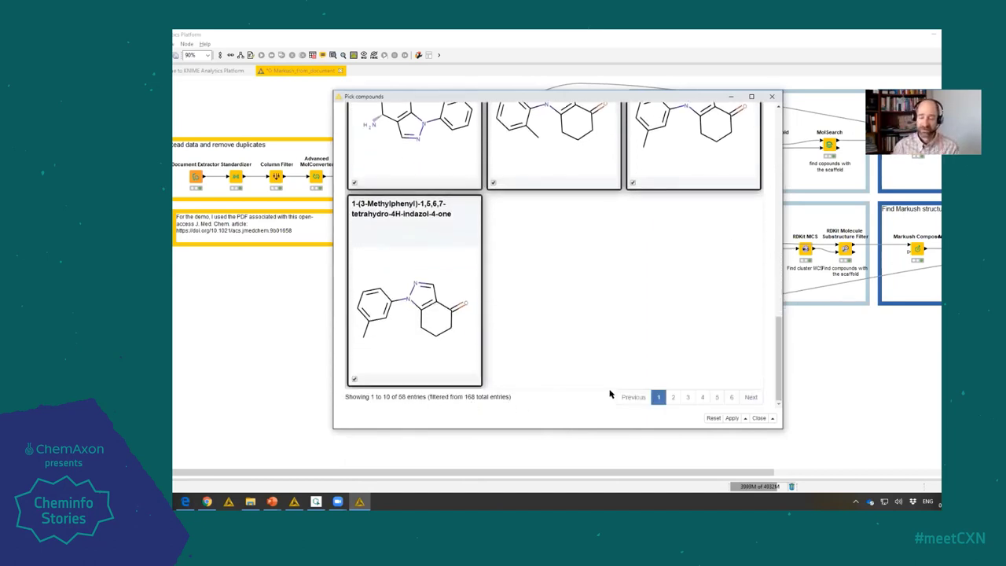
- Close the Pick compounds view, pan right, and inspect Pick scaffold's one-row output (count 32)
{"action": "left_click", "coordinate": [772, 97]}
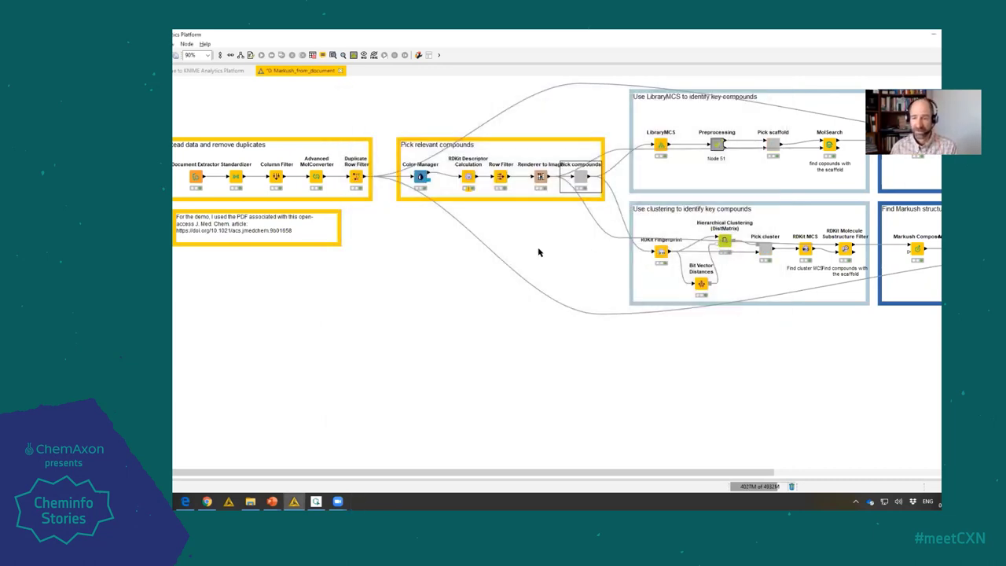
{"action": "left_click_drag", "start_coordinate": [599, 469], "coordinate": [709, 478]}
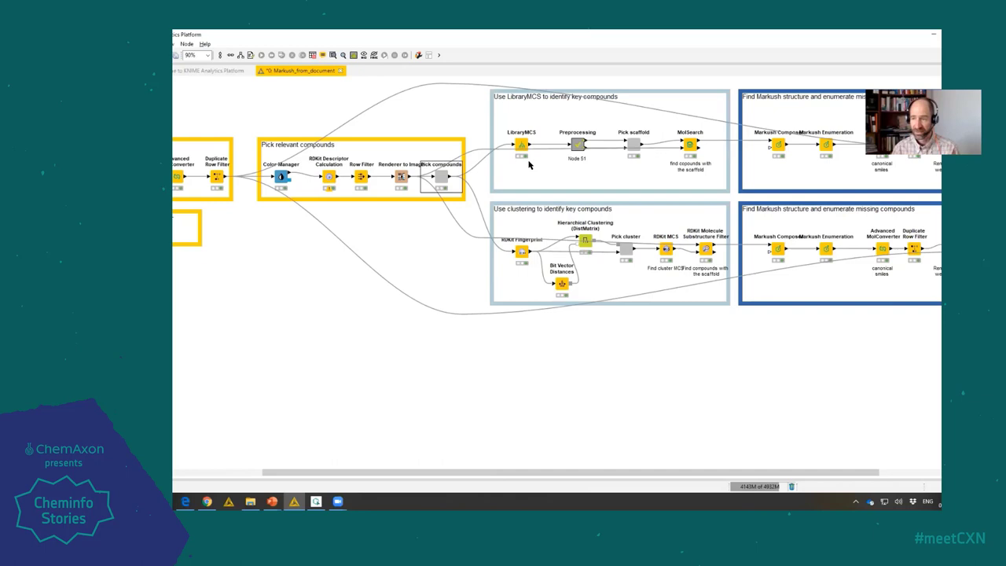
{"action": "left_click", "coordinate": [635, 145]}
{"action": "right_click", "coordinate": [636, 145]}
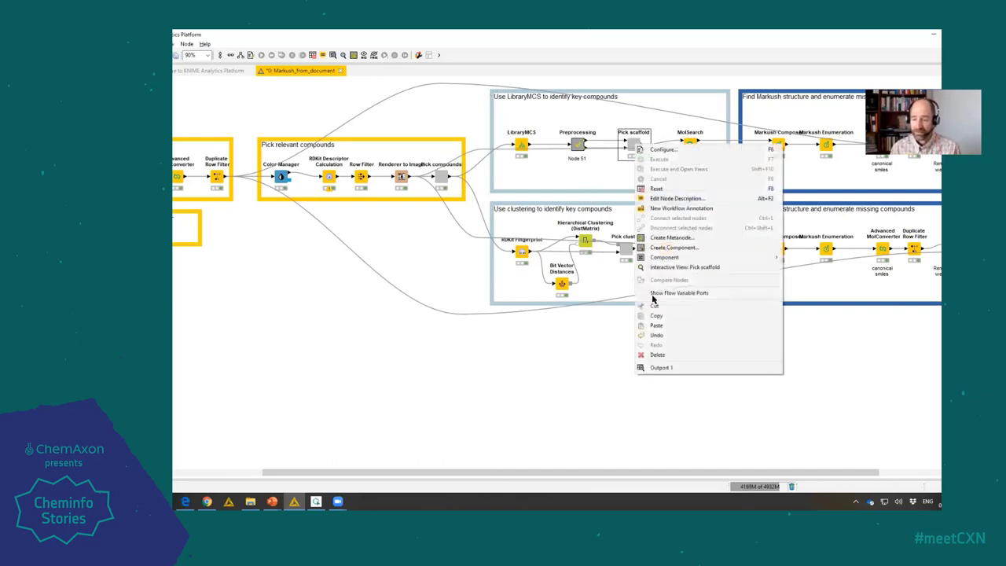
{"action": "left_click", "coordinate": [662, 368]}
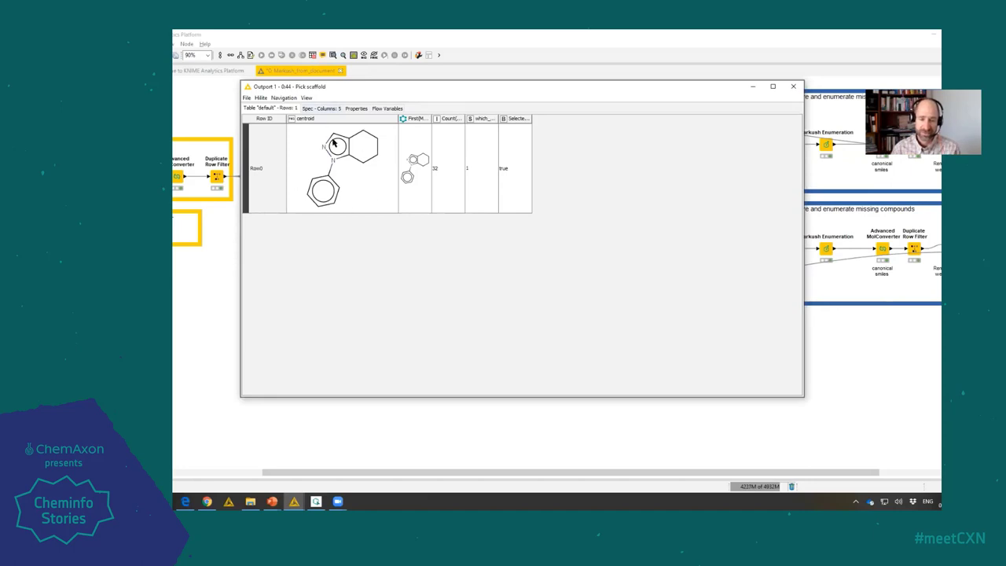
{"action": "left_click", "coordinate": [792, 87]}
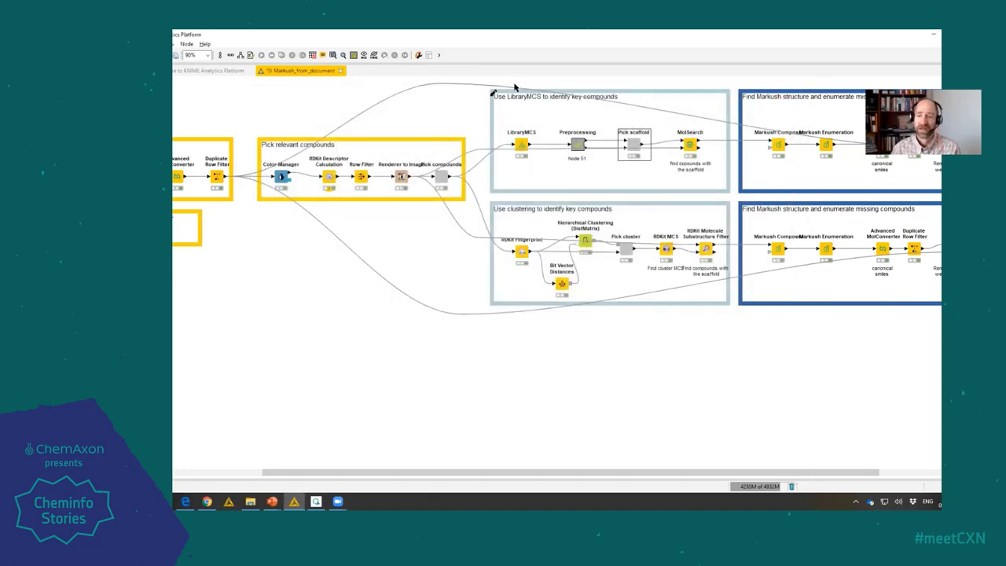
- Open the Pick scaffold interactive view and page through scaffold pages 1 to 5
{"action": "left_click", "coordinate": [344, 57]}
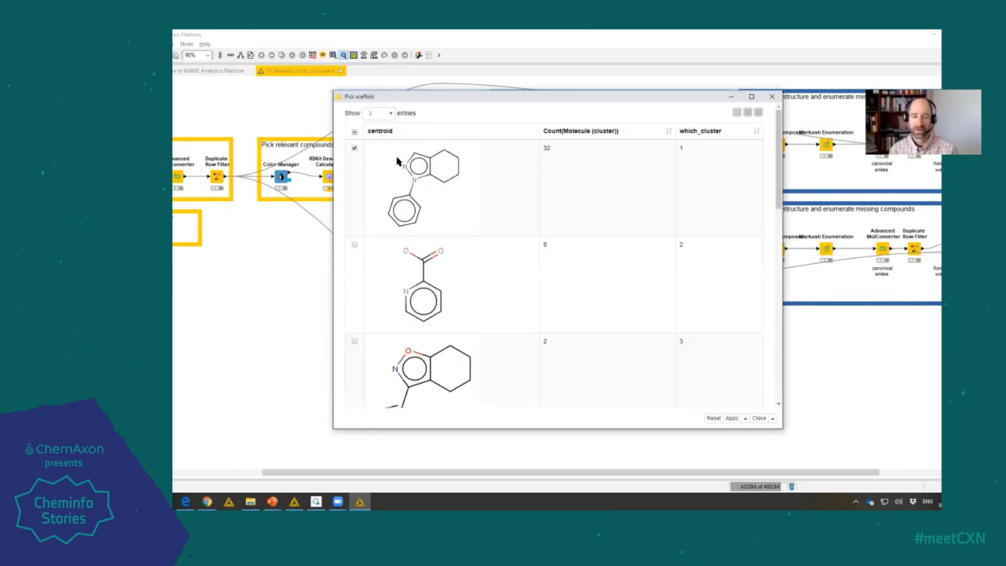
{"action": "scroll", "coordinate": [402, 303], "scroll_direction": "down", "scroll_amount": 3}
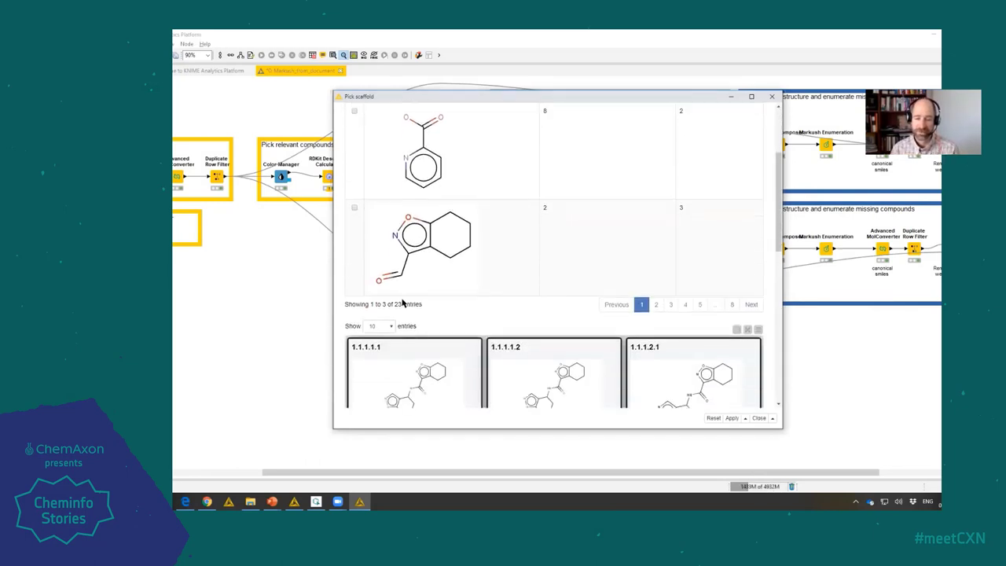
{"action": "scroll", "coordinate": [409, 312], "scroll_direction": "up", "scroll_amount": 3}
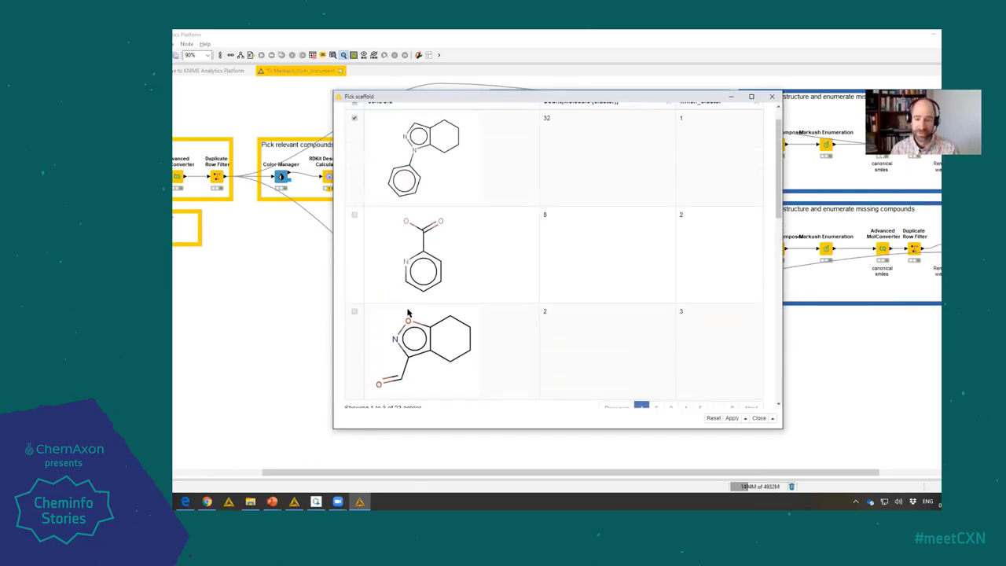
{"action": "scroll", "coordinate": [673, 354], "scroll_direction": "down", "scroll_amount": 2}
{"action": "left_click", "coordinate": [672, 351]}
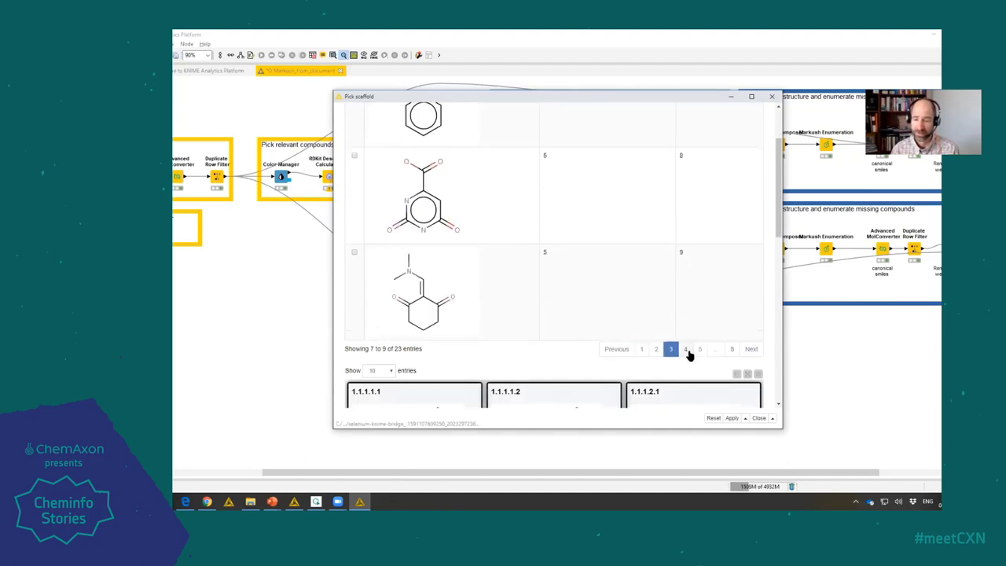
{"action": "left_click", "coordinate": [685, 351]}
{"action": "left_click", "coordinate": [698, 350]}
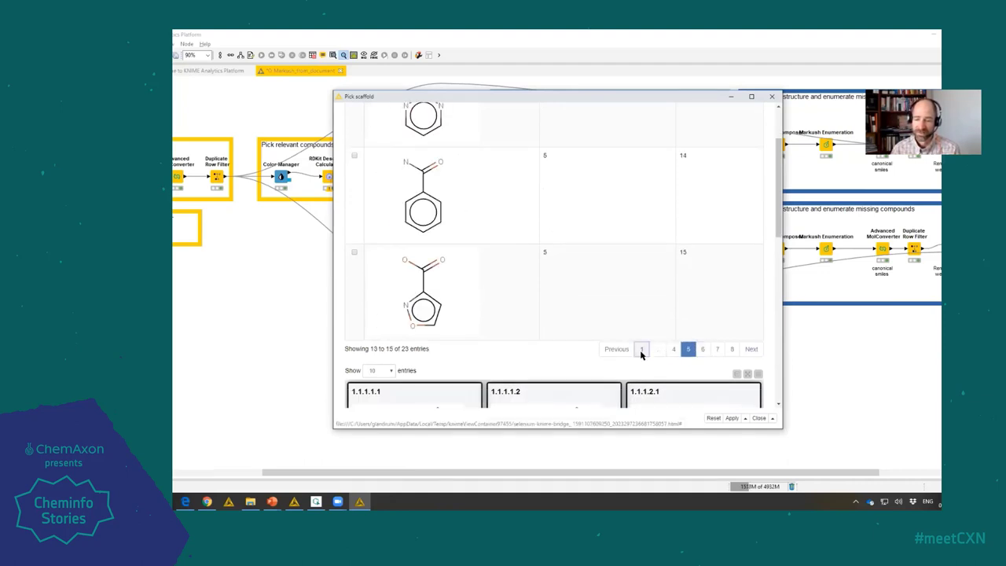
{"action": "left_click", "coordinate": [641, 349]}
{"action": "scroll", "coordinate": [573, 332], "scroll_direction": "up", "scroll_amount": 2}
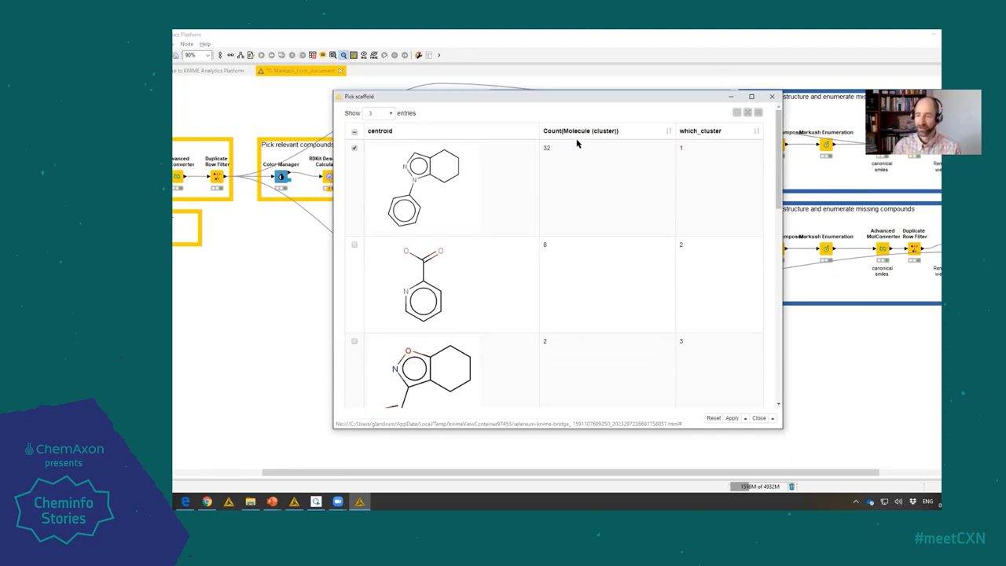
{"action": "scroll", "coordinate": [381, 191], "scroll_direction": "down", "scroll_amount": 10}
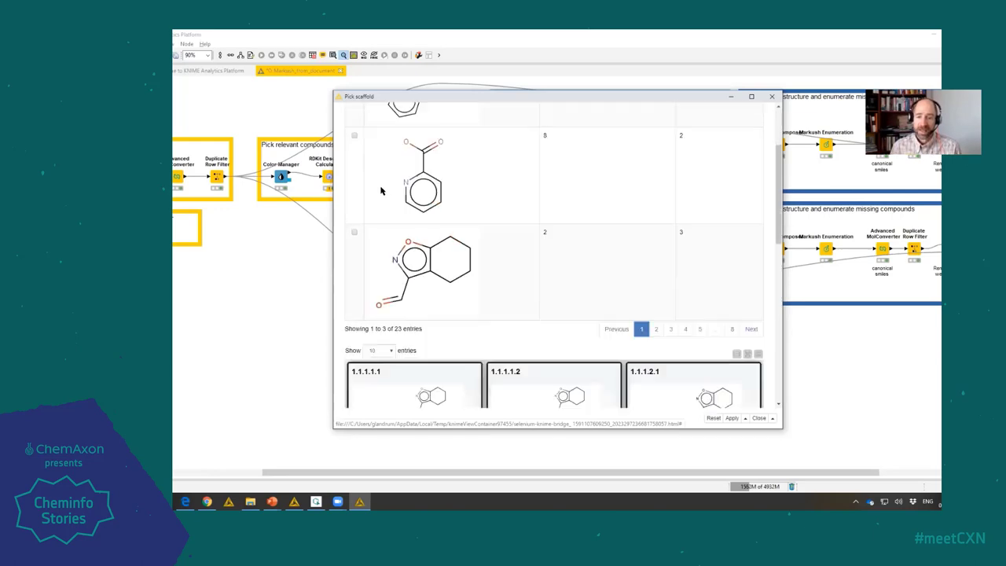
{"action": "scroll", "coordinate": [555, 238], "scroll_direction": "down", "scroll_amount": 4}
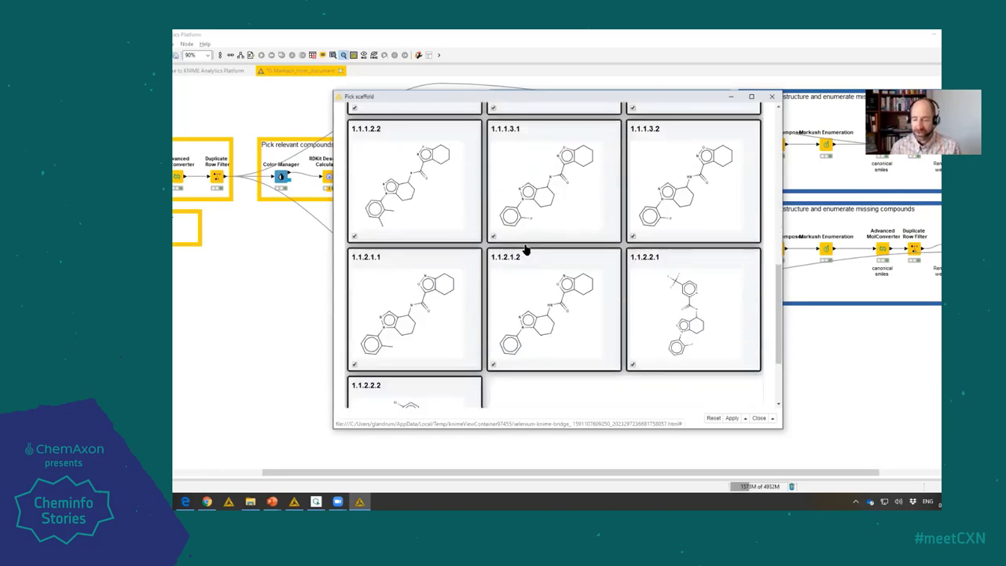
{"action": "scroll", "coordinate": [516, 295], "scroll_direction": "up", "scroll_amount": 15}
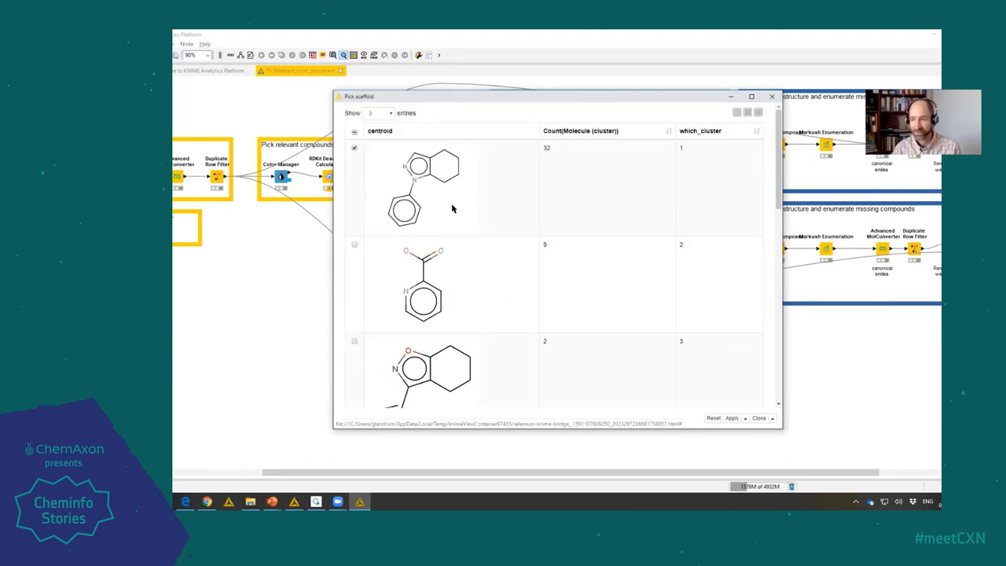
{"action": "scroll", "coordinate": [452, 209], "scroll_direction": "down", "scroll_amount": 12}
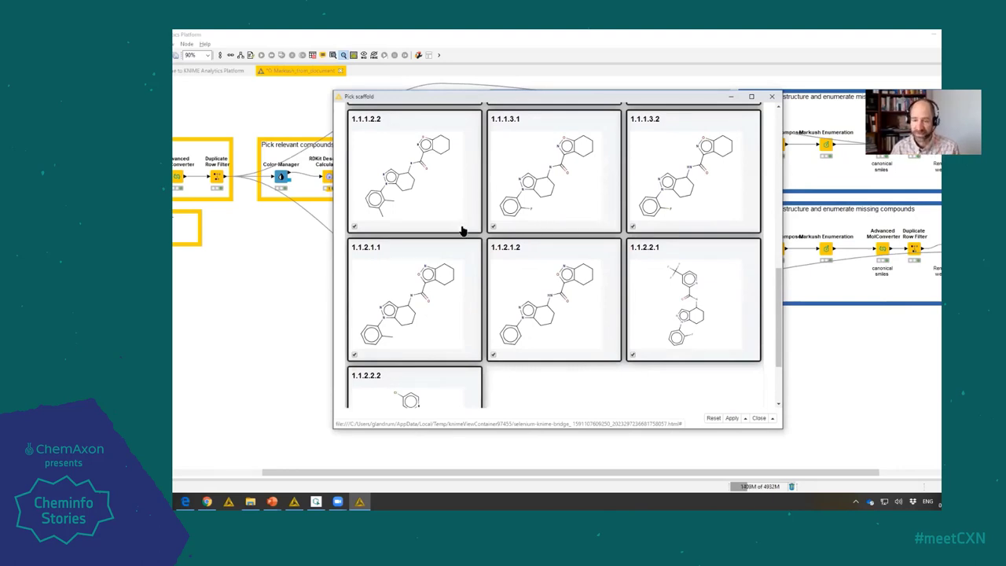
{"action": "scroll", "coordinate": [478, 253], "scroll_direction": "up", "scroll_amount": 12}
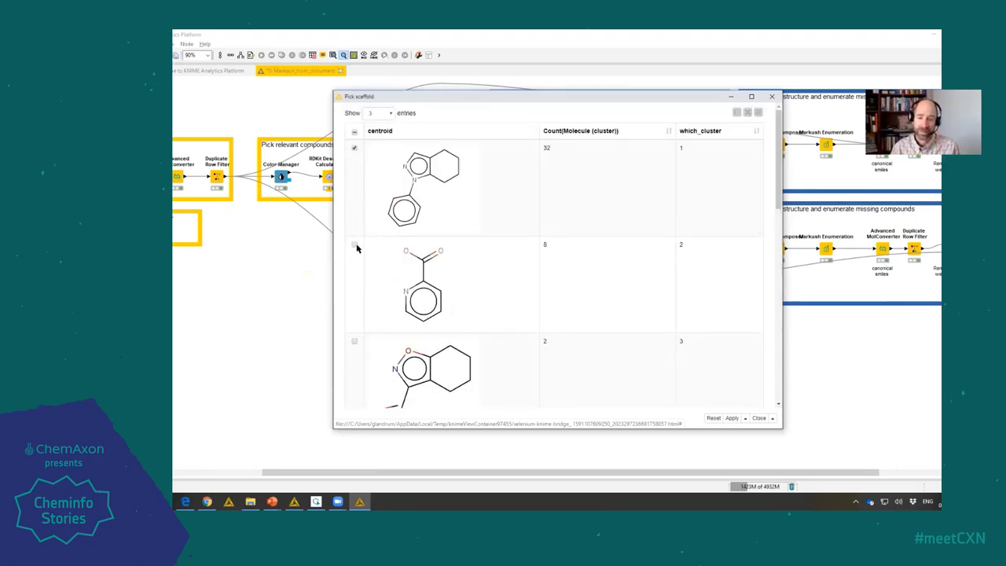
- Swap the pick to cluster 2 to compare, then re-pick the 32-compound cluster 1 scaffold and close
{"action": "left_click", "coordinate": [354, 244]}
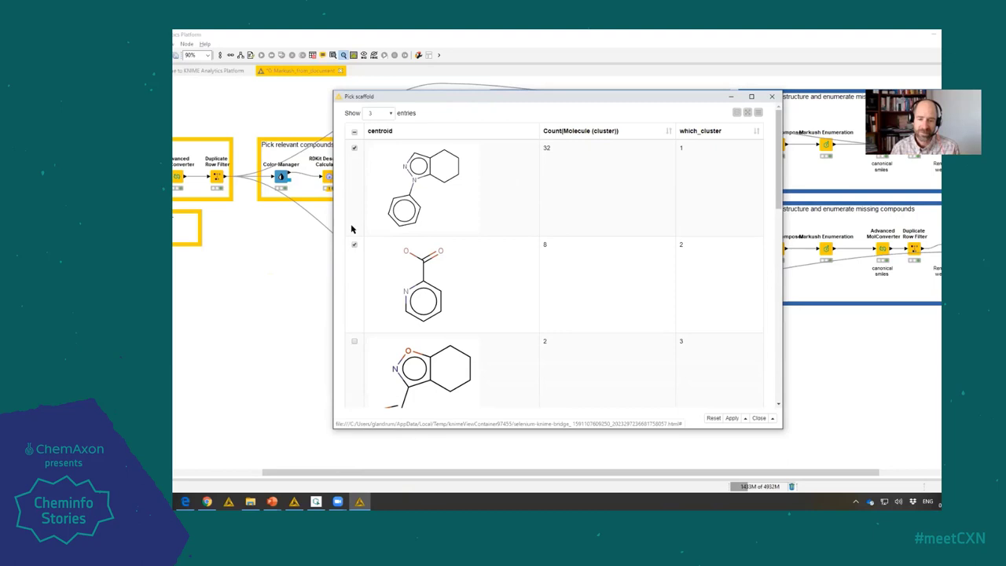
{"action": "left_click", "coordinate": [354, 148]}
{"action": "scroll", "coordinate": [413, 253], "scroll_direction": "down", "scroll_amount": 3}
{"action": "scroll", "coordinate": [412, 253], "scroll_direction": "down", "scroll_amount": 5}
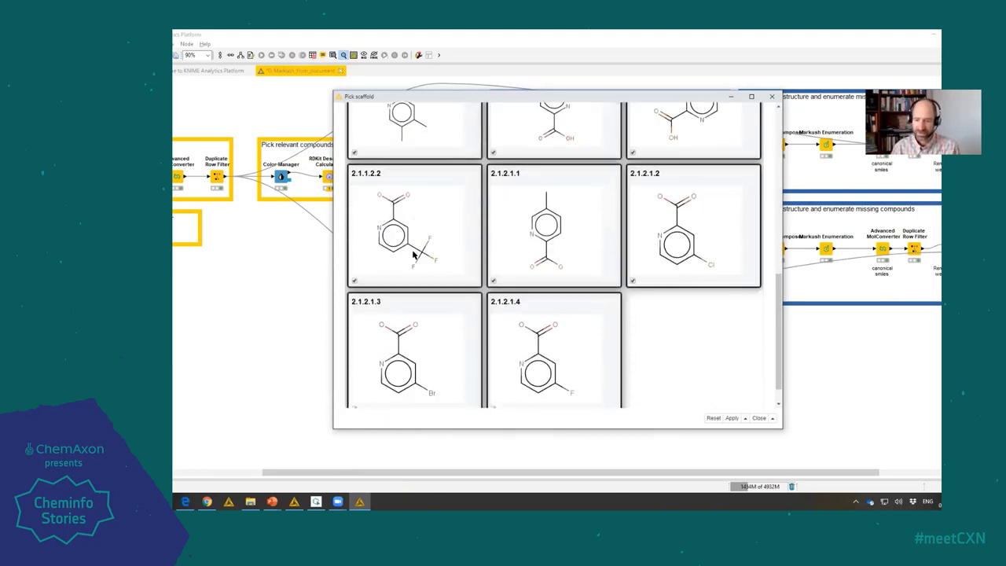
{"action": "scroll", "coordinate": [413, 256], "scroll_direction": "up", "scroll_amount": 1}
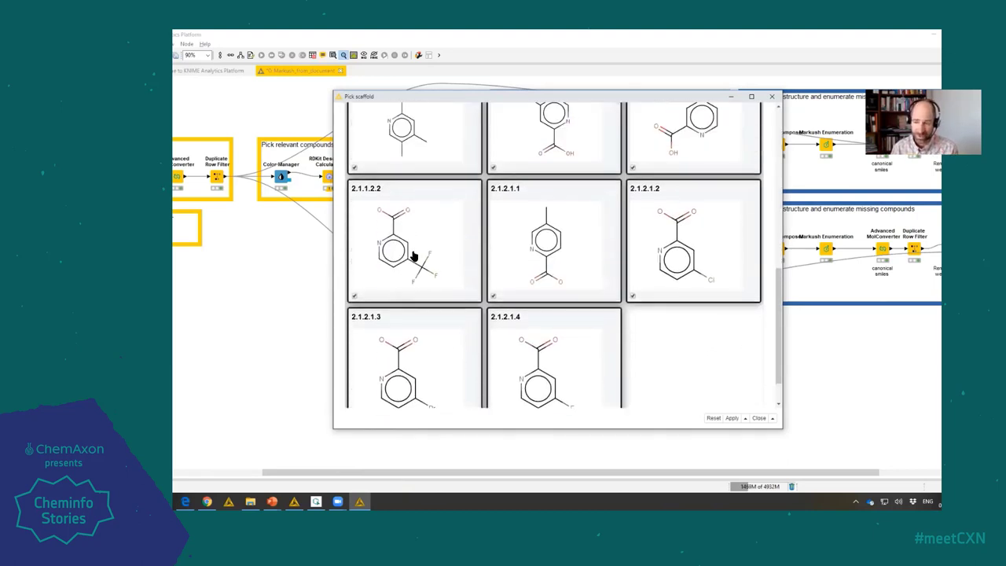
{"action": "scroll", "coordinate": [454, 263], "scroll_direction": "up", "scroll_amount": 7}
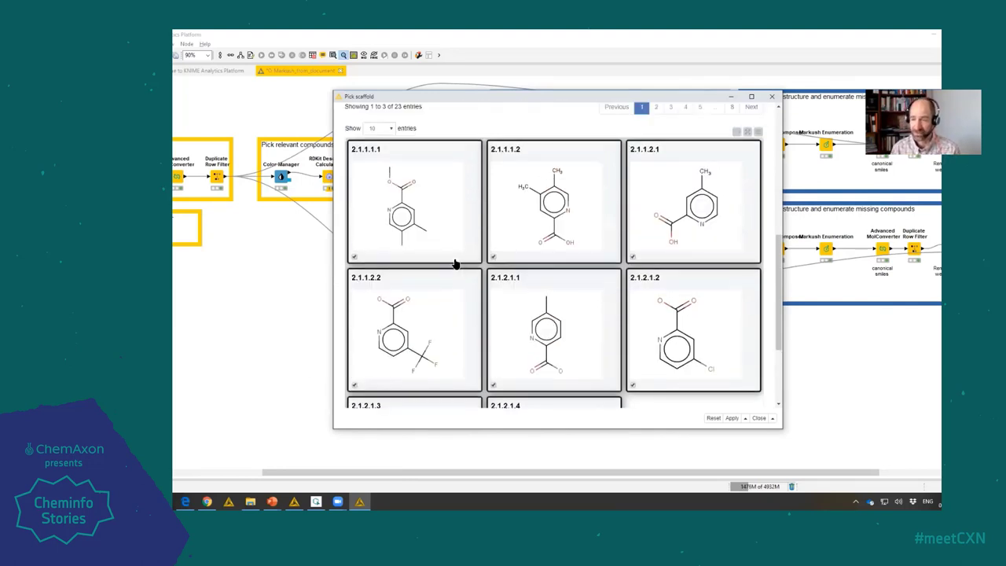
{"action": "scroll", "coordinate": [462, 251], "scroll_direction": "up", "scroll_amount": 5}
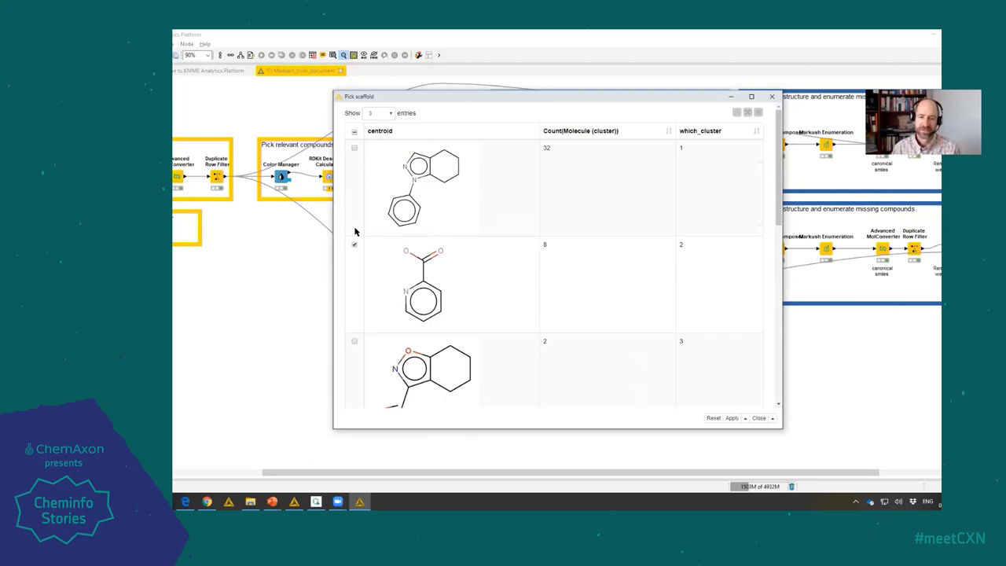
{"action": "left_click", "coordinate": [354, 148]}
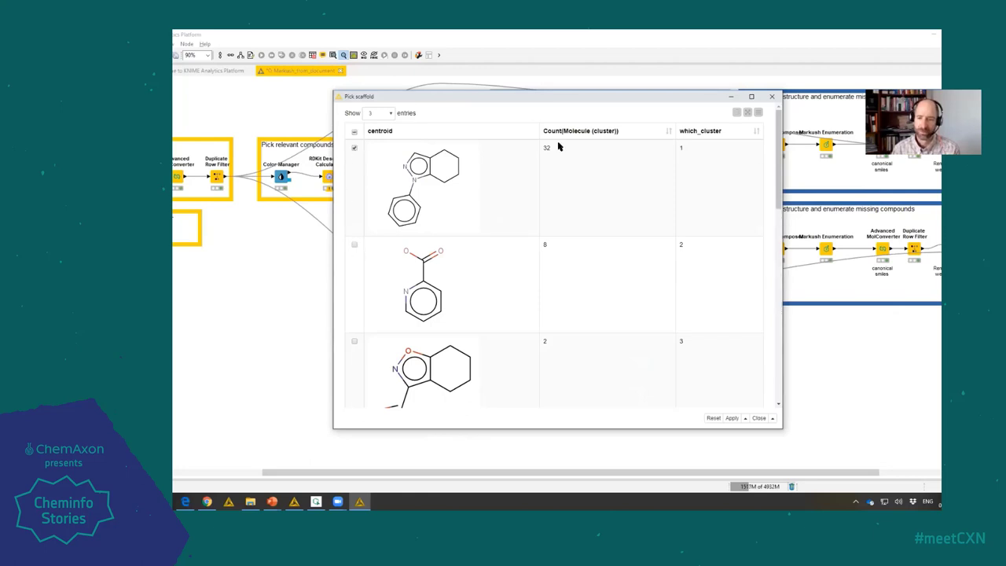
{"action": "left_click", "coordinate": [772, 97]}
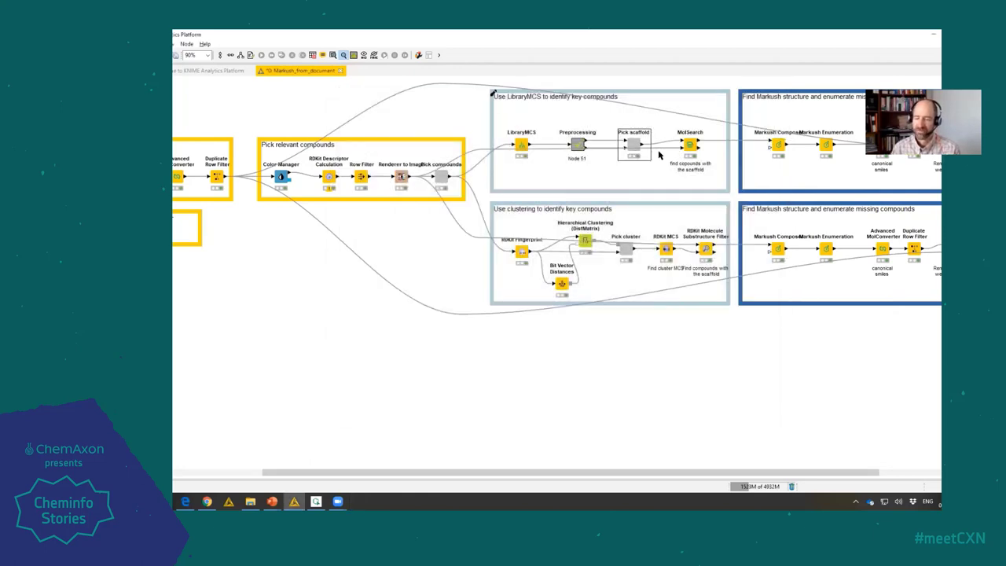
- Select the MolSearch, Substructure Filter and Markush Composer nodes, ending on the upper Markush Composer's actions
{"action": "left_click", "coordinate": [691, 150]}
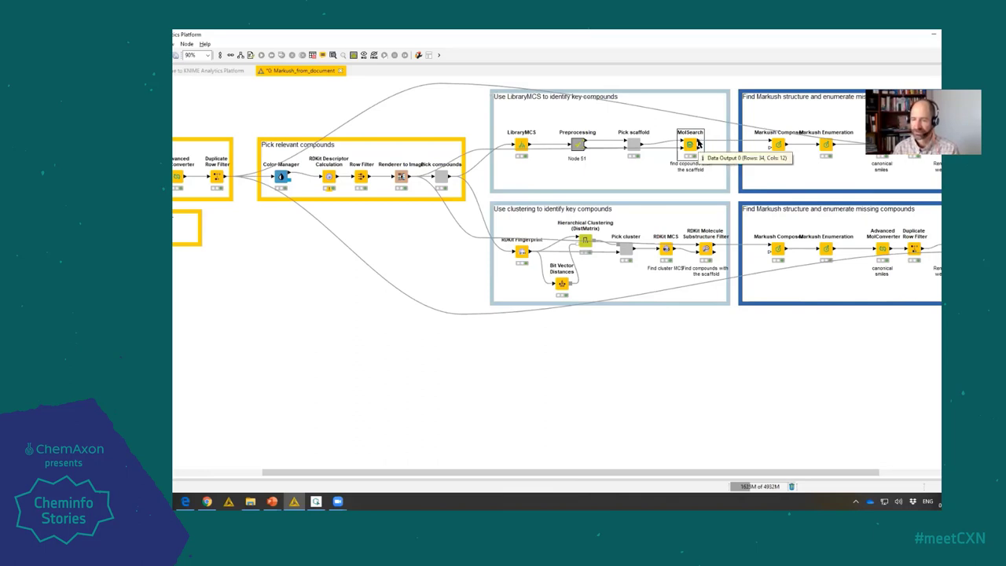
{"action": "left_click", "coordinate": [705, 248]}
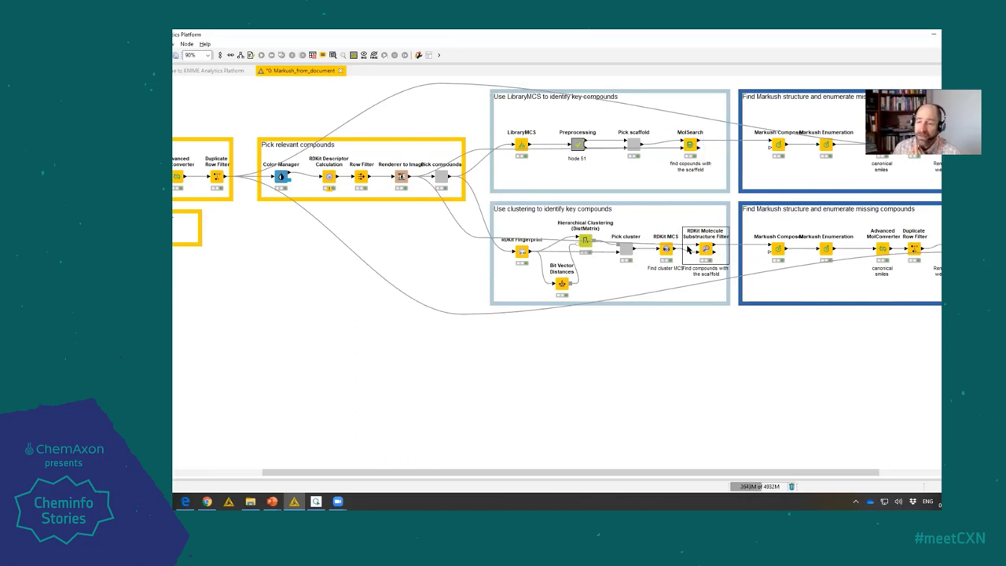
{"action": "left_click", "coordinate": [772, 250]}
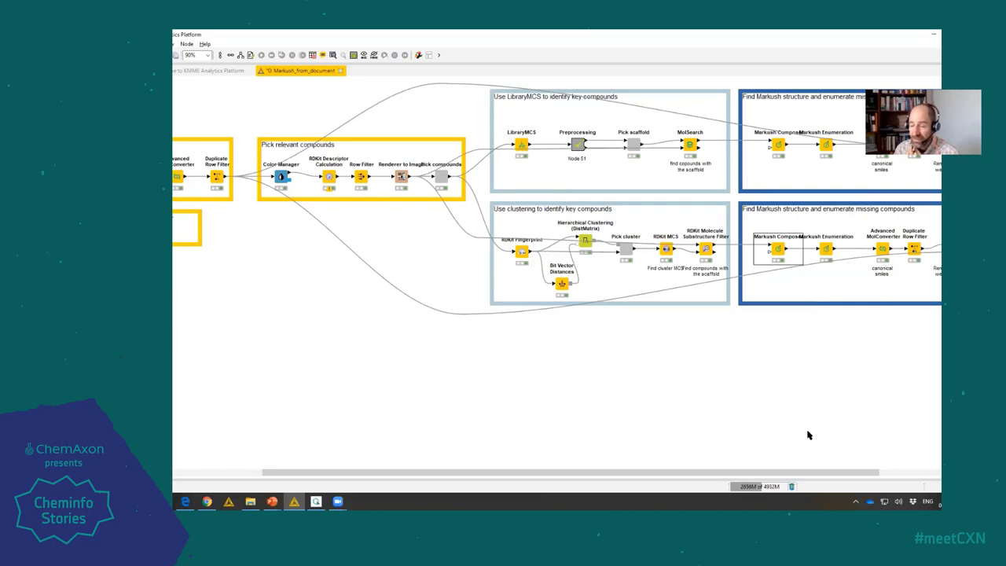
{"action": "left_click_drag", "start_coordinate": [822, 474], "coordinate": [874, 474]}
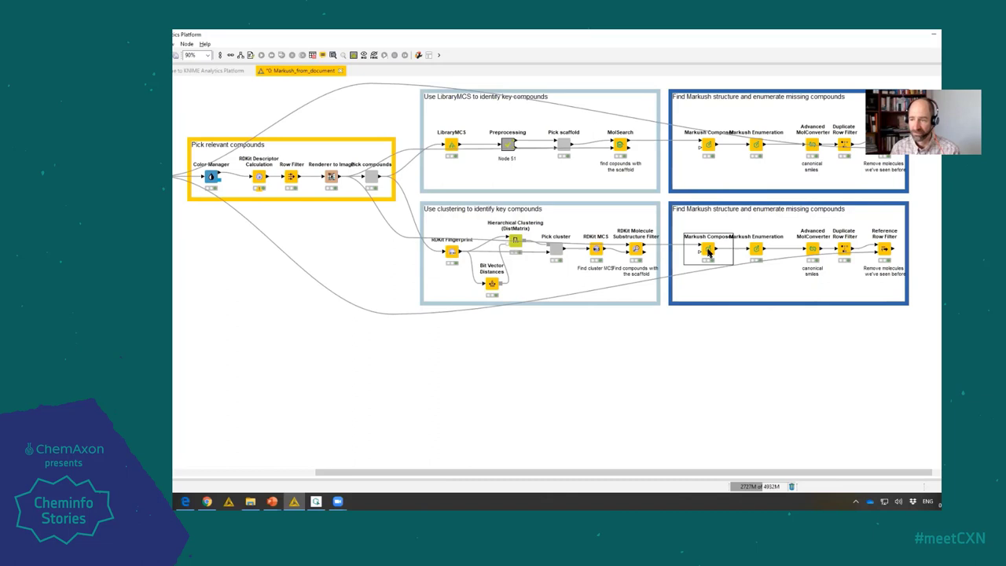
{"action": "left_click", "coordinate": [707, 146]}
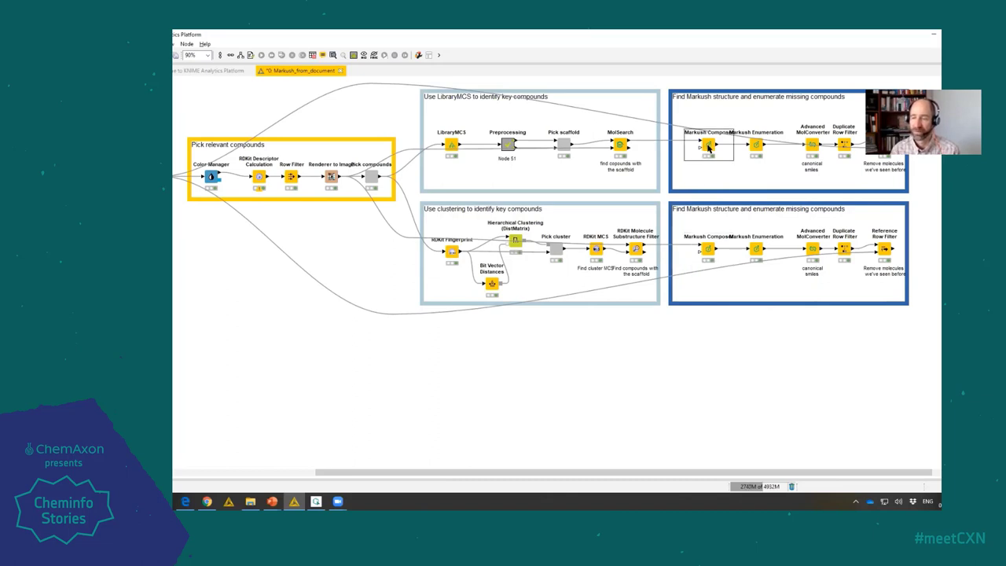
{"action": "right_click", "coordinate": [707, 146]}
- Show the Markush Composer output, widen the Molecule (Markush) column and heighten Row0, then move to MarvinSketch
{"action": "left_click", "coordinate": [719, 350]}
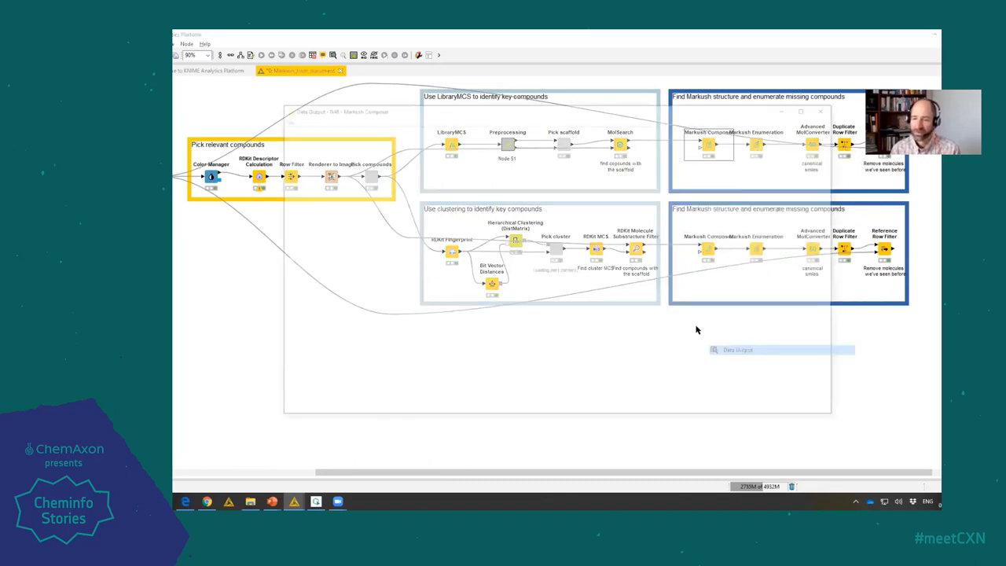
{"action": "left_click", "coordinate": [344, 162]}
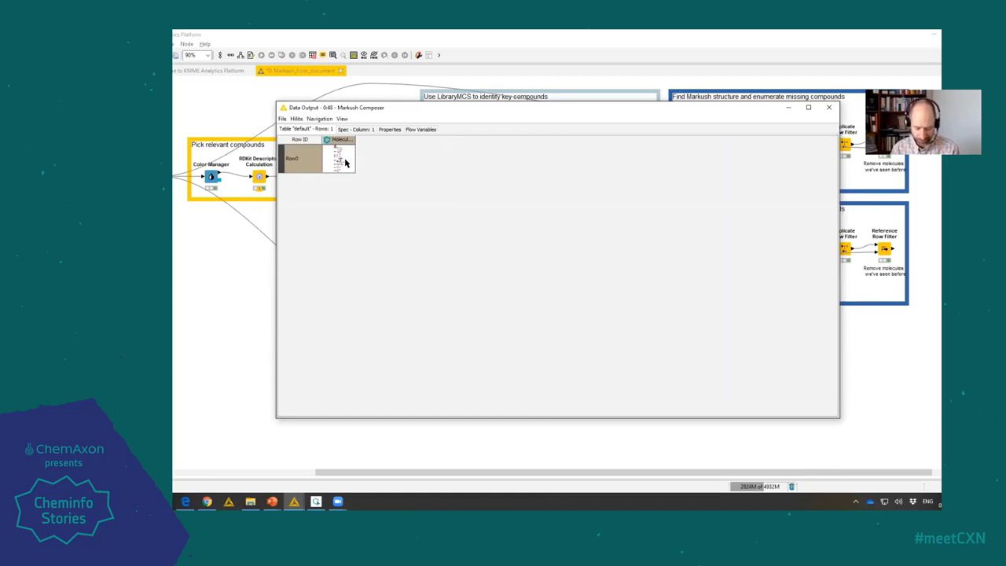
{"action": "left_click_drag", "start_coordinate": [354, 138], "coordinate": [602, 163]}
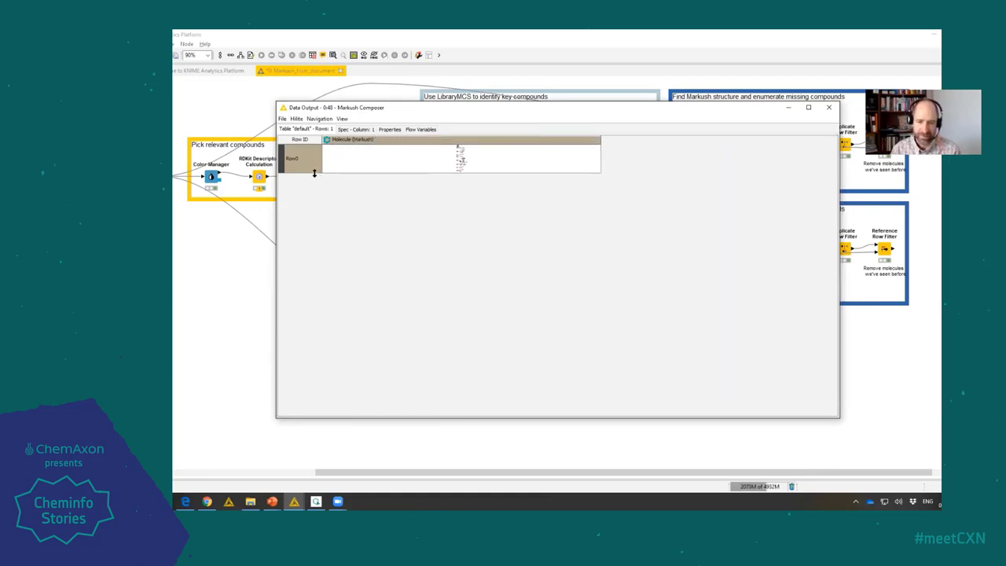
{"action": "left_click_drag", "start_coordinate": [312, 172], "coordinate": [338, 356]}
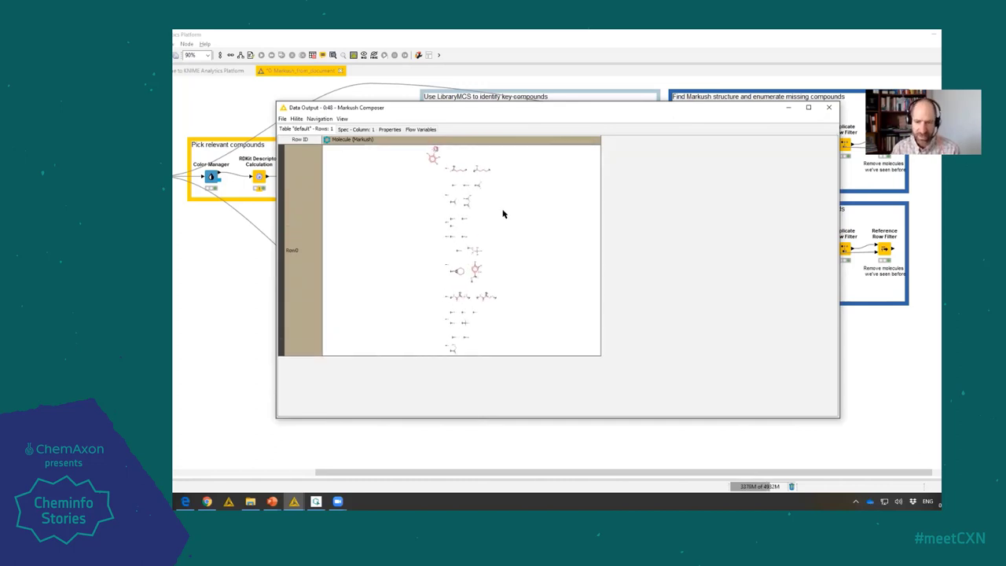
{"action": "key", "text": "alt+Tab"}
{"action": "key", "text": "alt+Tab"}
{"action": "key", "text": "alt+Tab"}
{"action": "key", "text": "alt+Tab"}
{"action": "key", "text": "alt+Tab"}
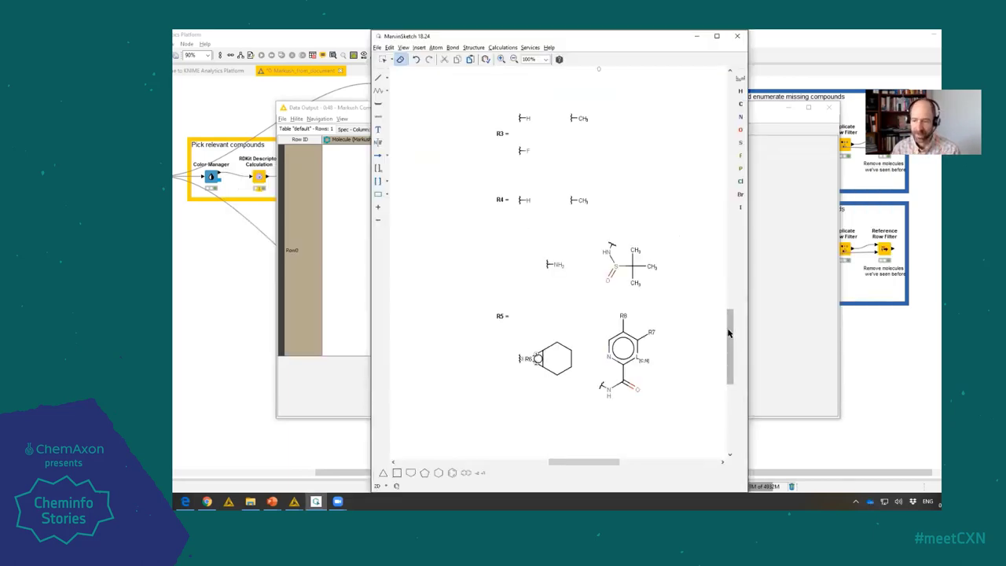
{"action": "left_click_drag", "start_coordinate": [726, 332], "coordinate": [732, 264]}
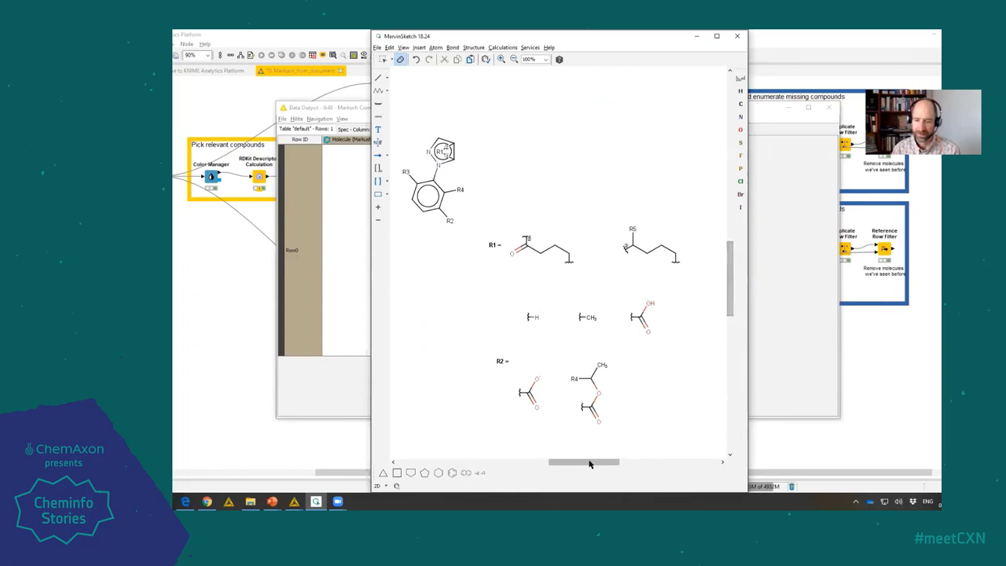
{"action": "mouse_move", "coordinate": [588, 463]}
{"action": "left_mouse_down"}
{"action": "mouse_move", "coordinate": [565, 464]}
{"action": "mouse_move", "coordinate": [593, 465]}
{"action": "left_mouse_up"}
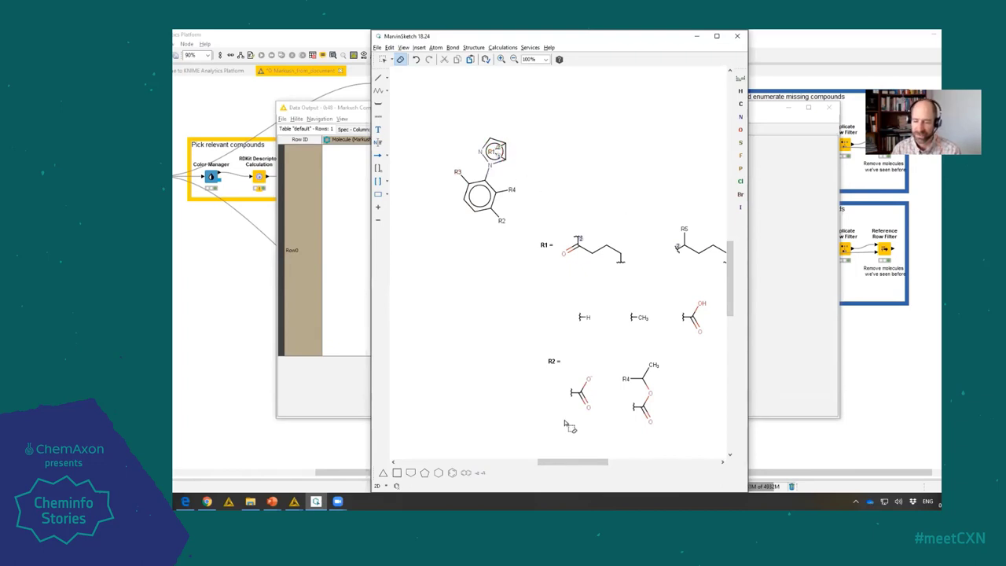
{"action": "left_click_drag", "start_coordinate": [571, 464], "coordinate": [592, 463]}
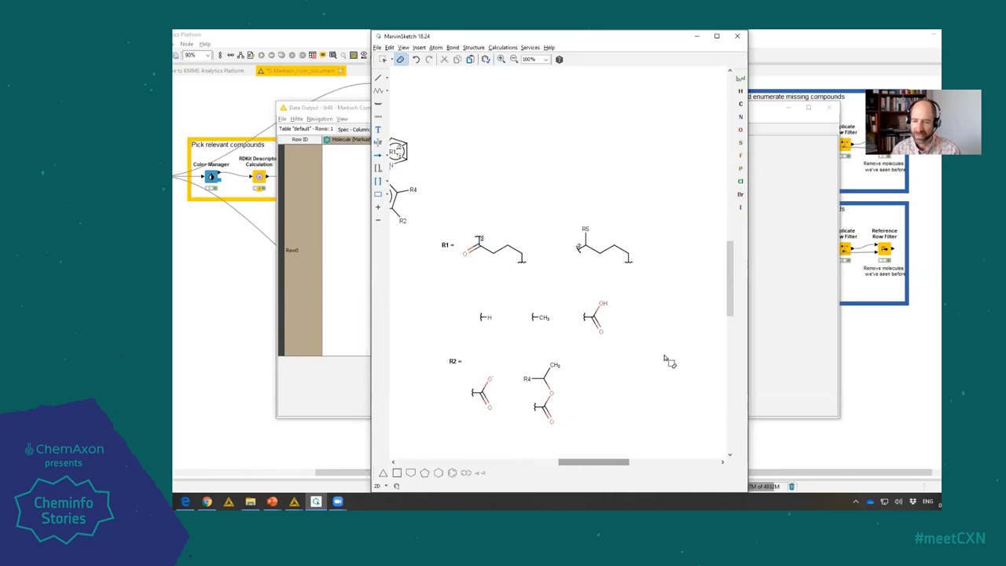
{"action": "left_click_drag", "start_coordinate": [730, 303], "coordinate": [730, 429]}
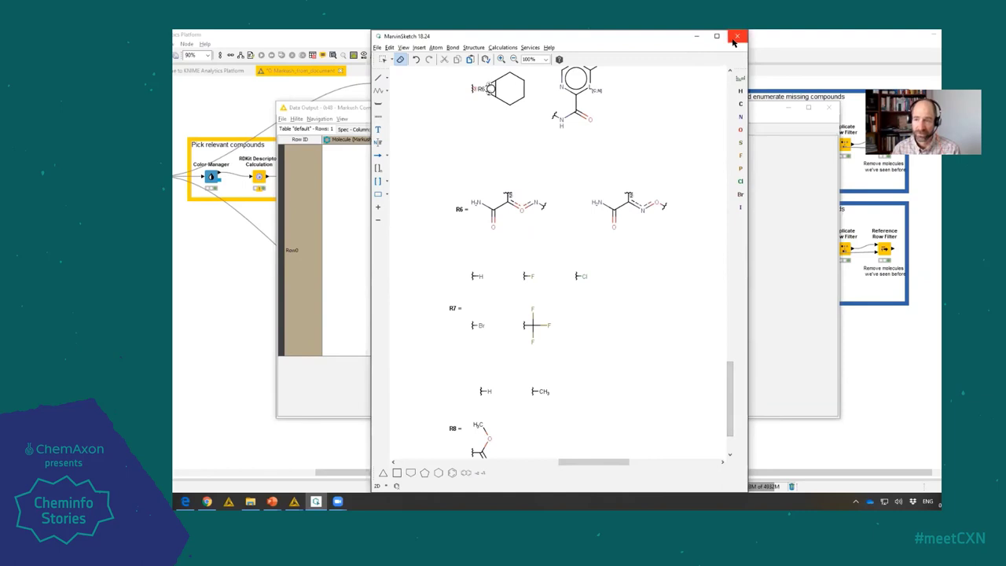
{"action": "left_click", "coordinate": [736, 35]}
{"action": "left_click", "coordinate": [594, 286]}
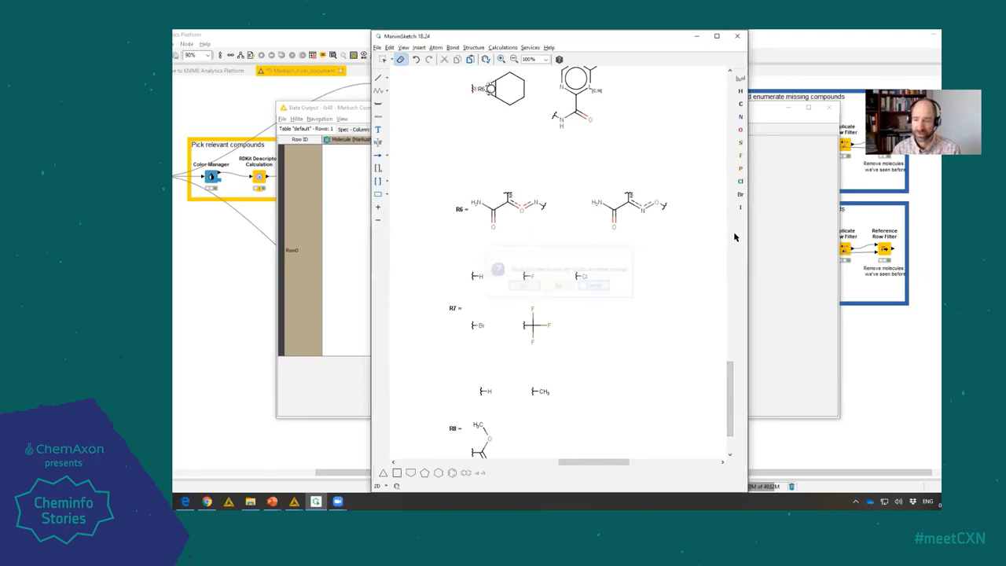
{"action": "left_click", "coordinate": [750, 228]}
- Close the Markush output window and review the Markush Enumeration settings (random, 1000 structures, max 10000) without changes
{"action": "left_click", "coordinate": [828, 107]}
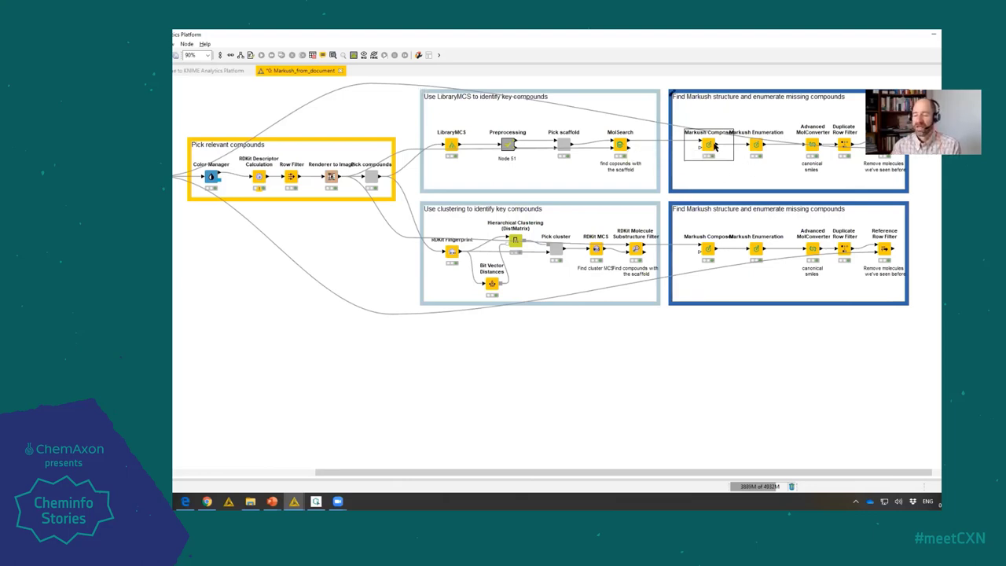
{"action": "left_click", "coordinate": [758, 153]}
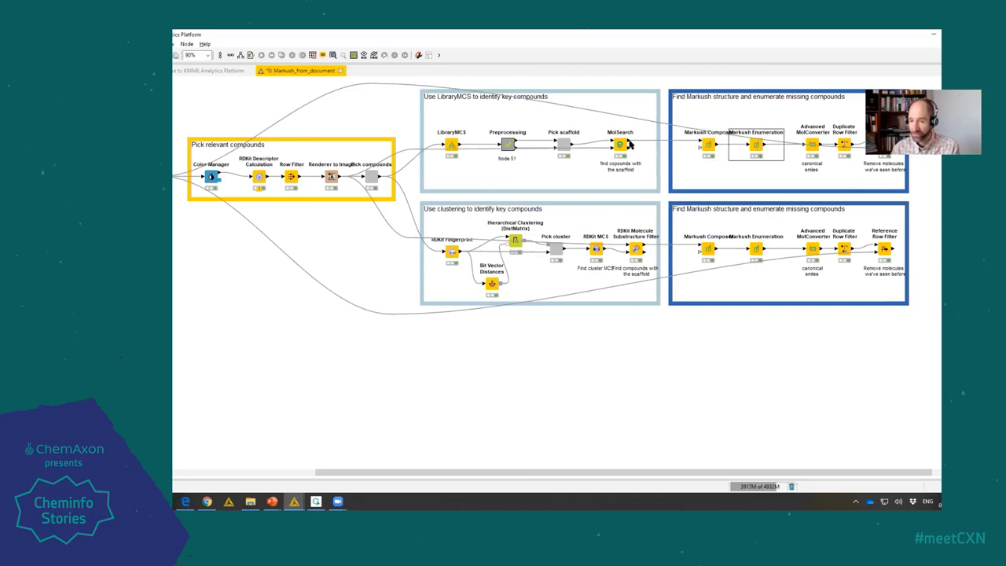
{"action": "double_click", "coordinate": [756, 146]}
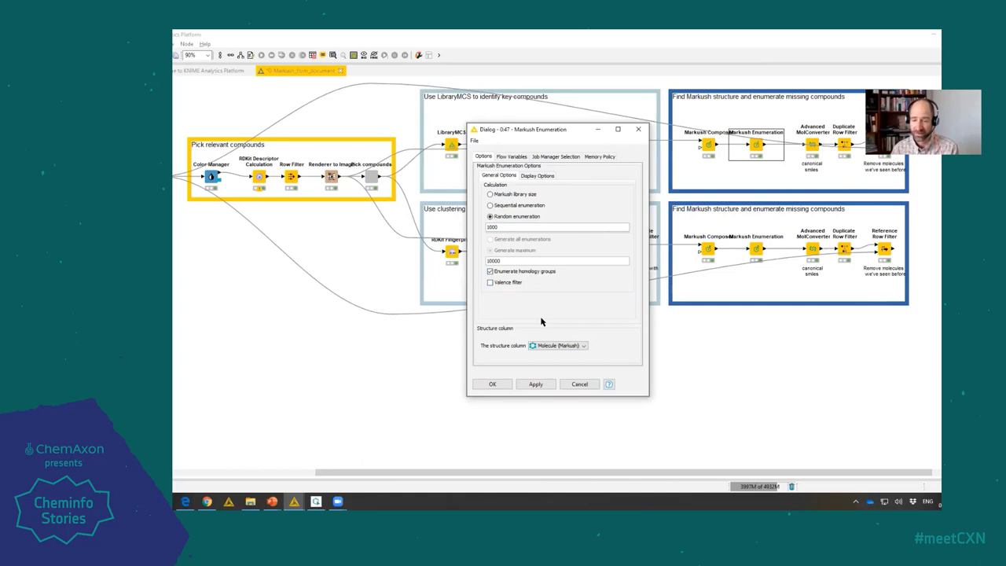
{"action": "left_click", "coordinate": [577, 384]}
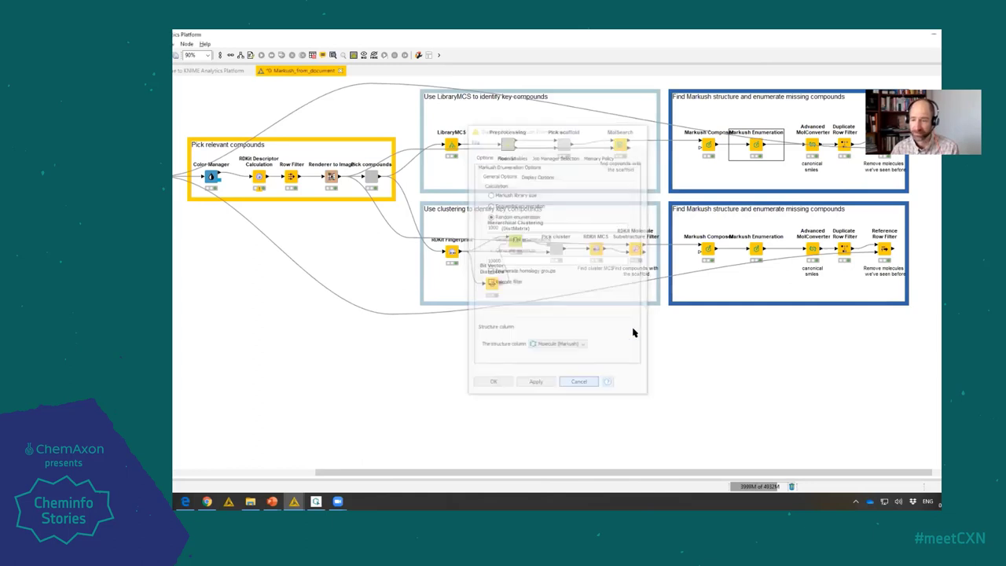
{"action": "left_click_drag", "start_coordinate": [671, 476], "coordinate": [696, 477]}
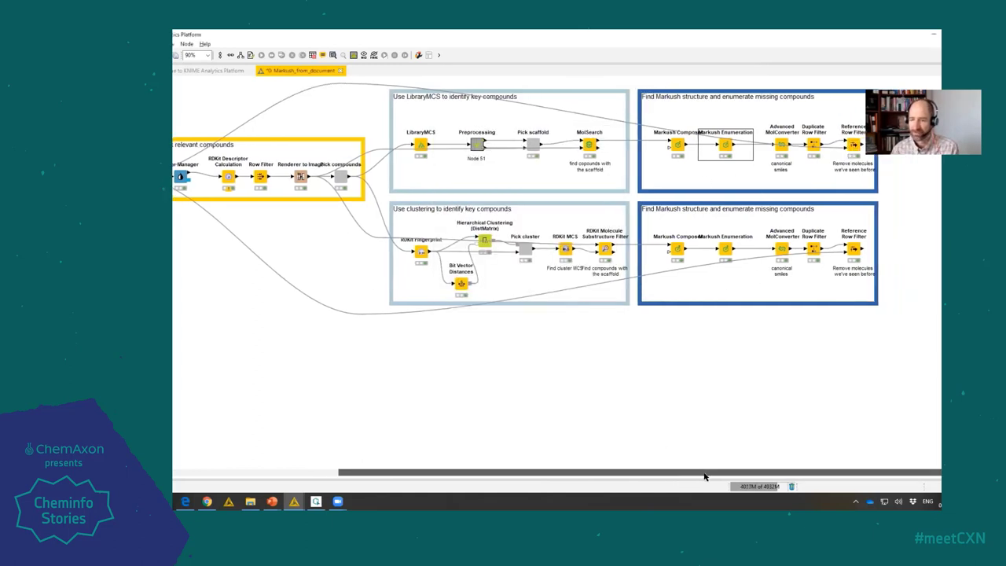
{"action": "left_click", "coordinate": [780, 157]}
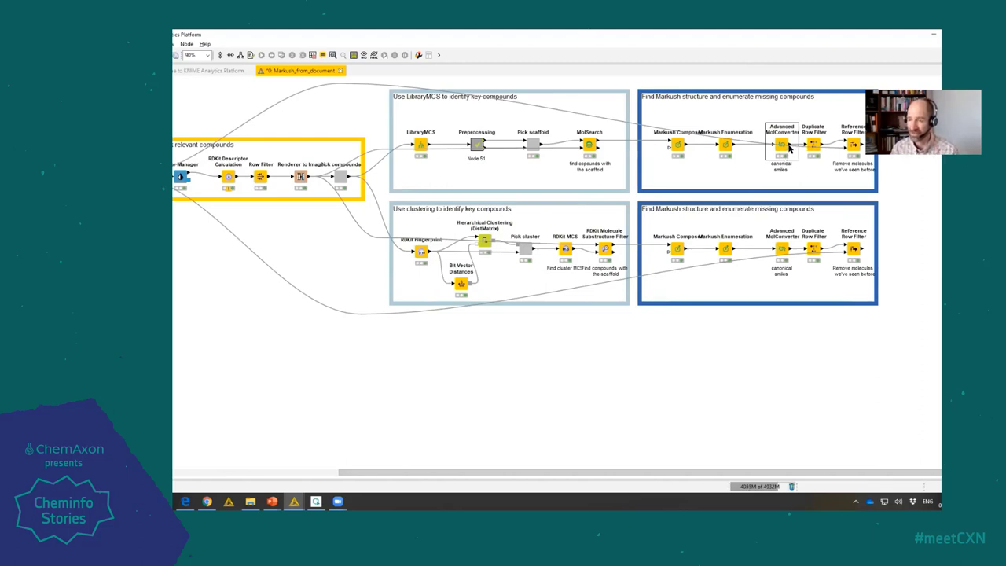
{"action": "left_click", "coordinate": [812, 156]}
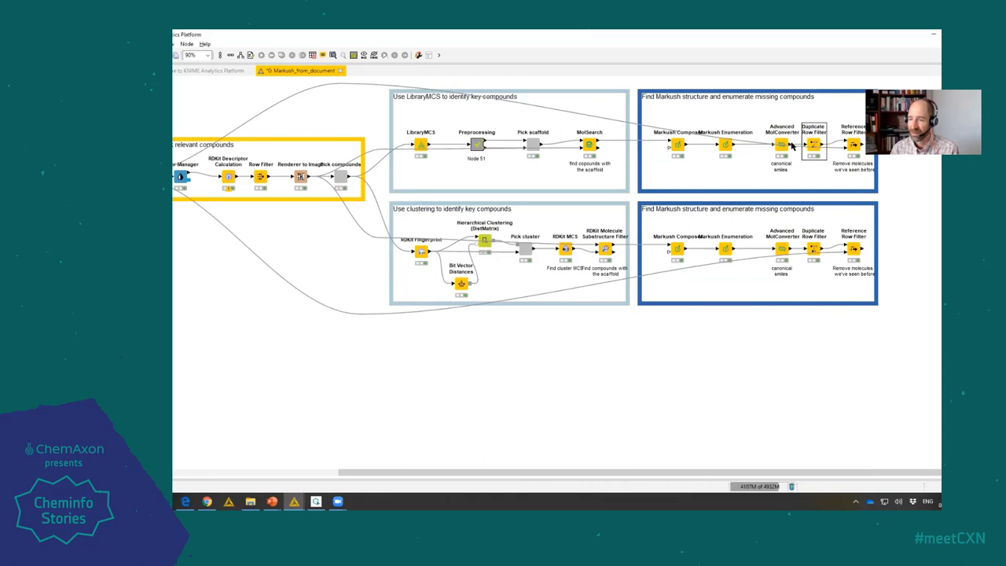
{"action": "mouse_move", "coordinate": [821, 147]}
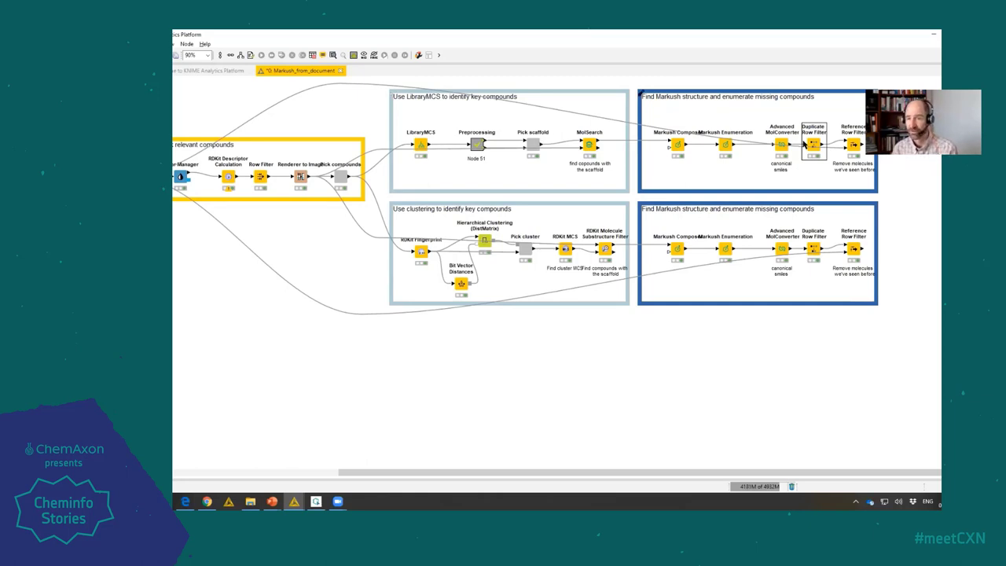
{"action": "left_click", "coordinate": [851, 147]}
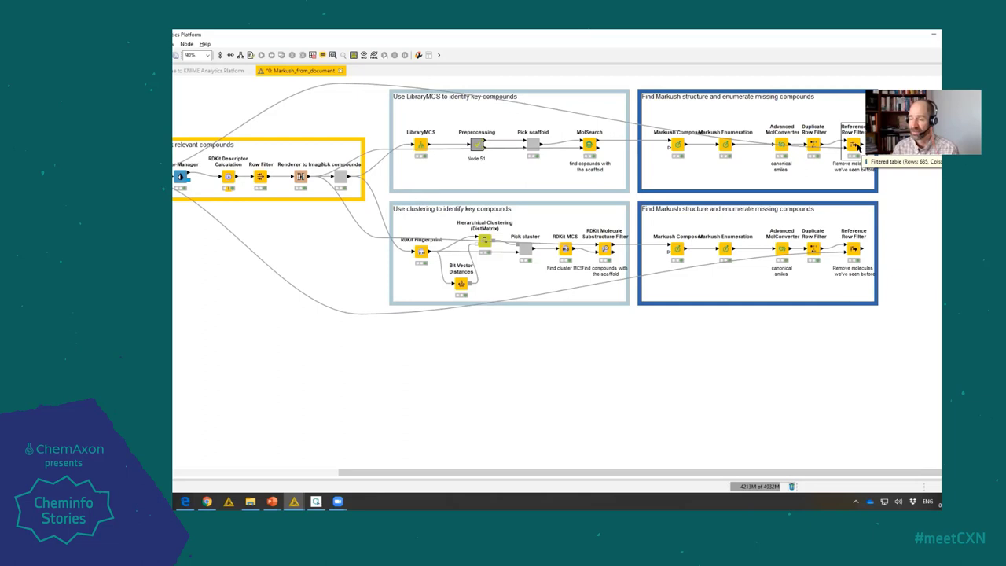
{"action": "right_click", "coordinate": [856, 147]}
{"action": "left_click", "coordinate": [894, 351]}
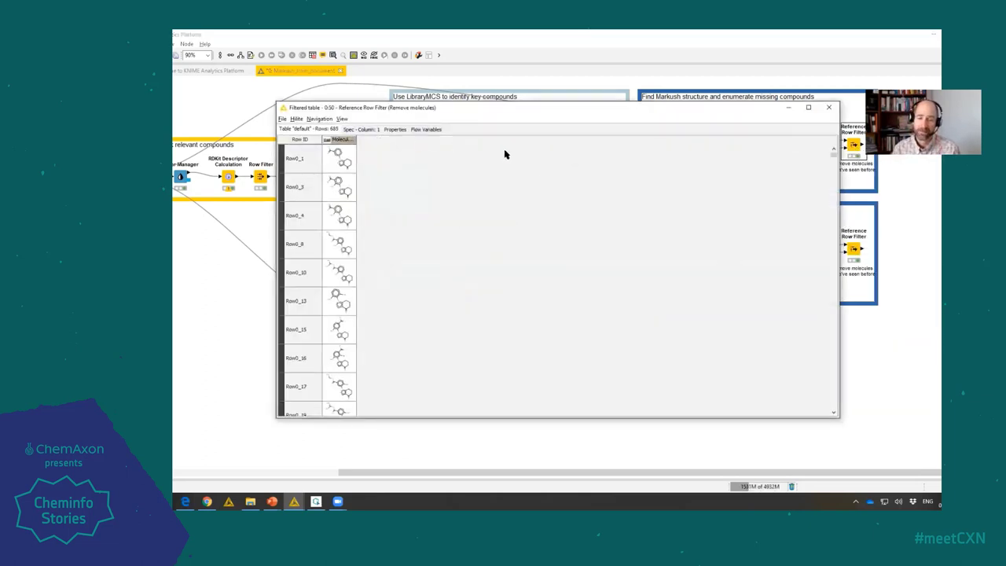
{"action": "left_click_drag", "start_coordinate": [505, 154], "coordinate": [506, 154]}
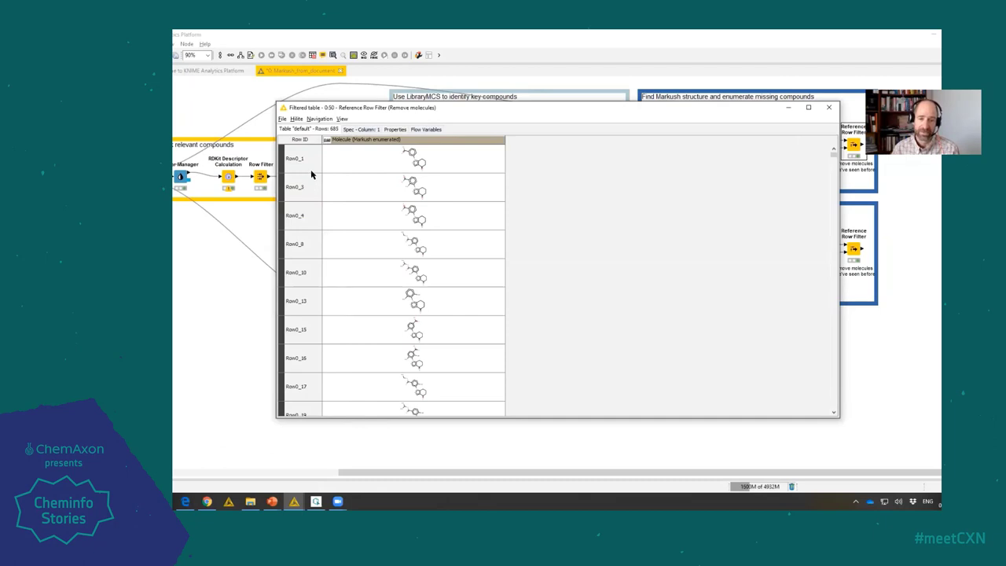
{"action": "left_click_drag", "start_coordinate": [311, 173], "coordinate": [325, 229]}
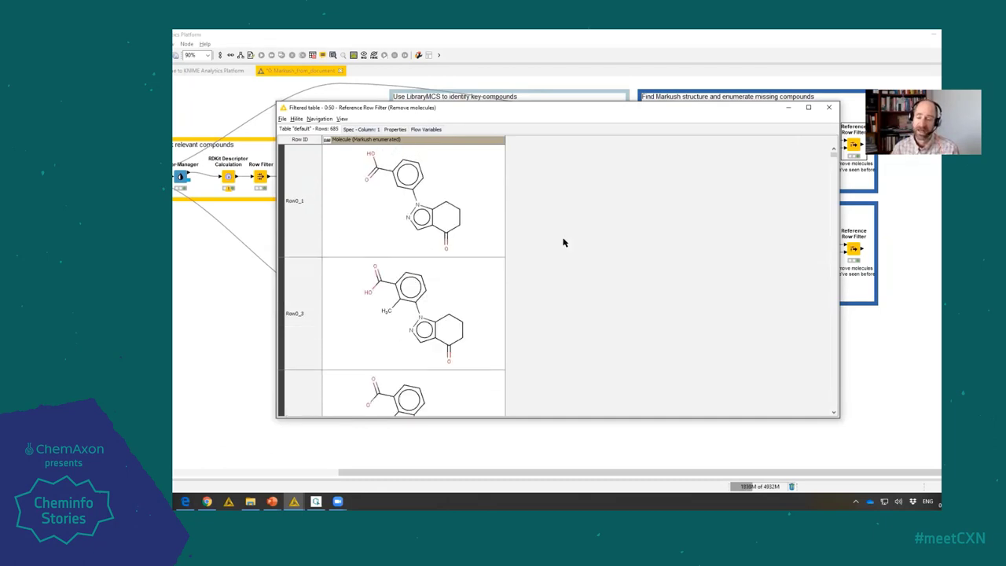
{"action": "left_click", "coordinate": [828, 111]}
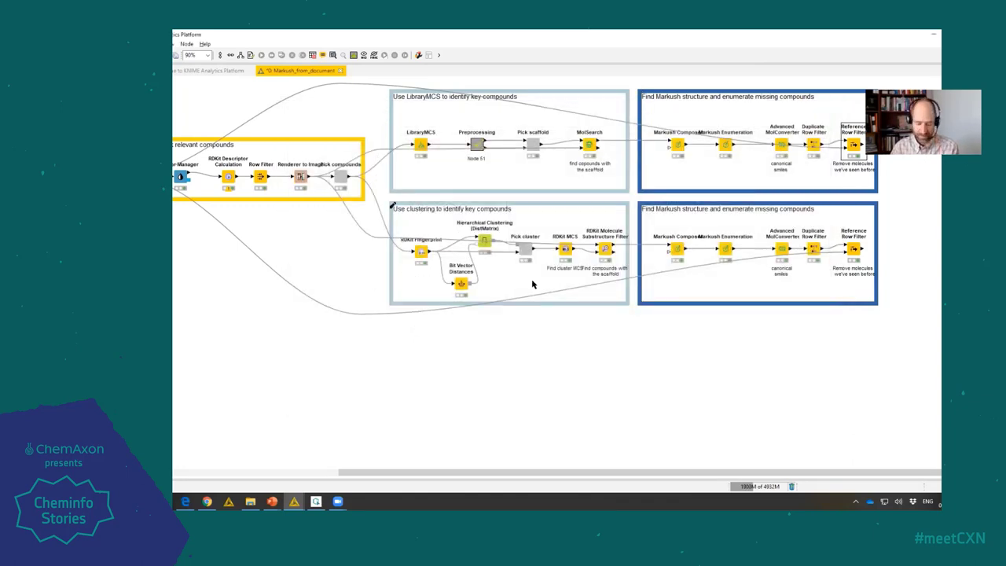
- Return to the PowerPoint slide show and jump to closing slide 14, 'The End'
{"action": "key", "text": "alt+Tab"}
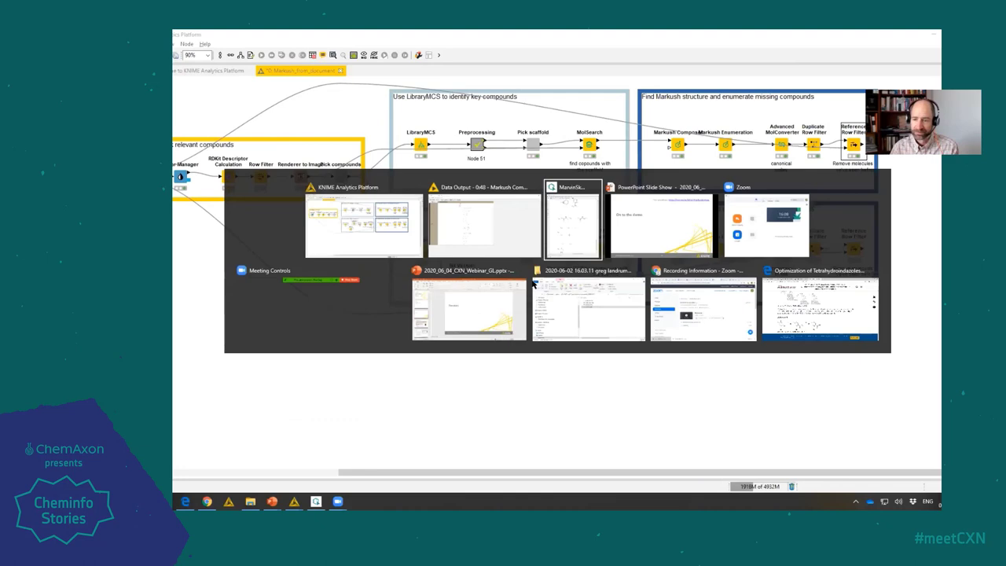
{"action": "key", "text": "alt+Tab"}
{"action": "key", "text": "alt+Tab"}
{"action": "key", "text": "End"}
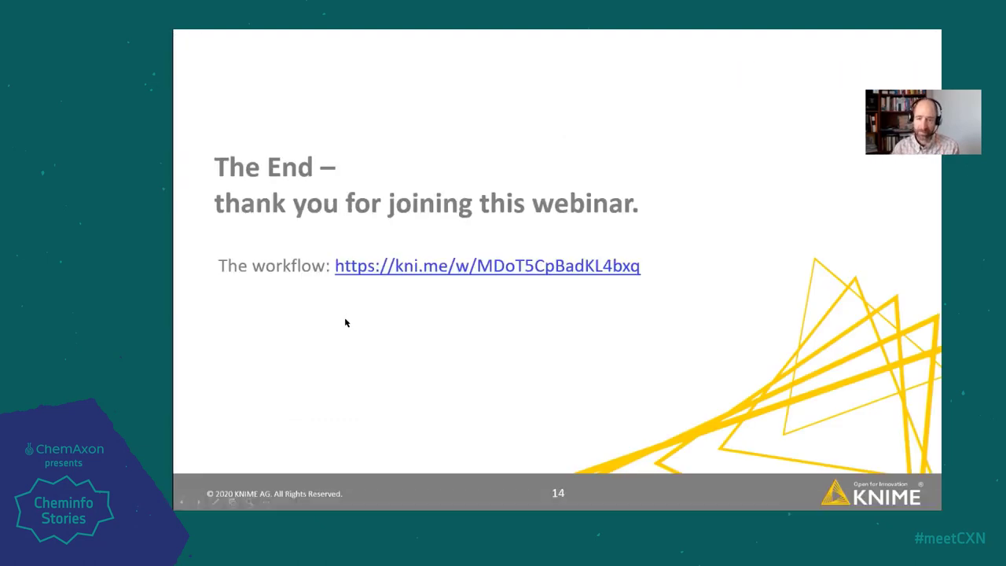